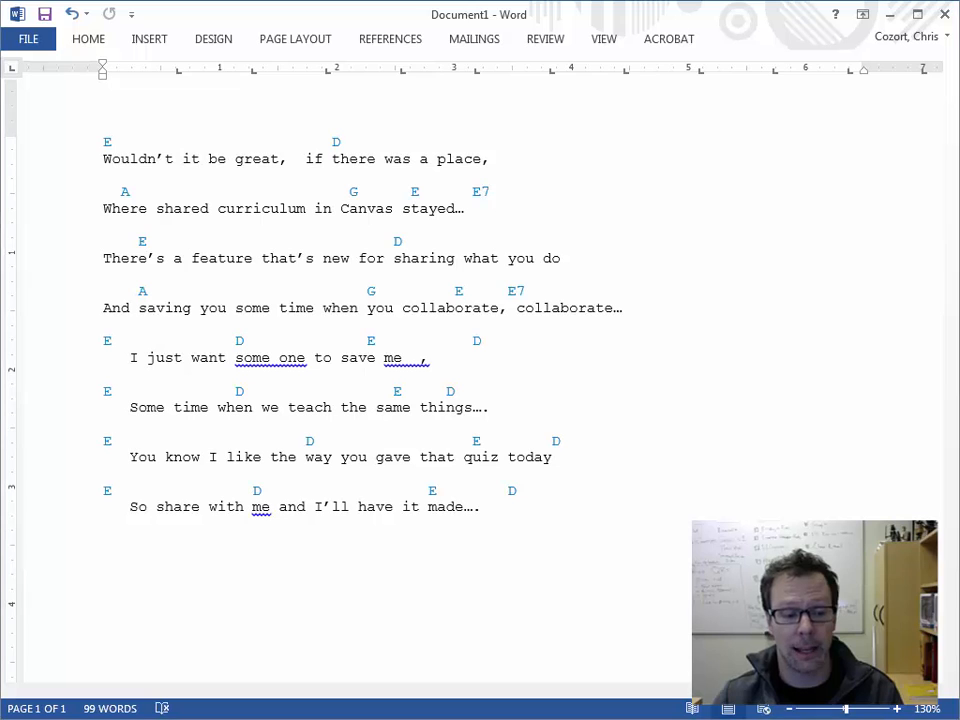
Switch to the Canvas course in Chrome and open Commons.
key(alt+Tab)
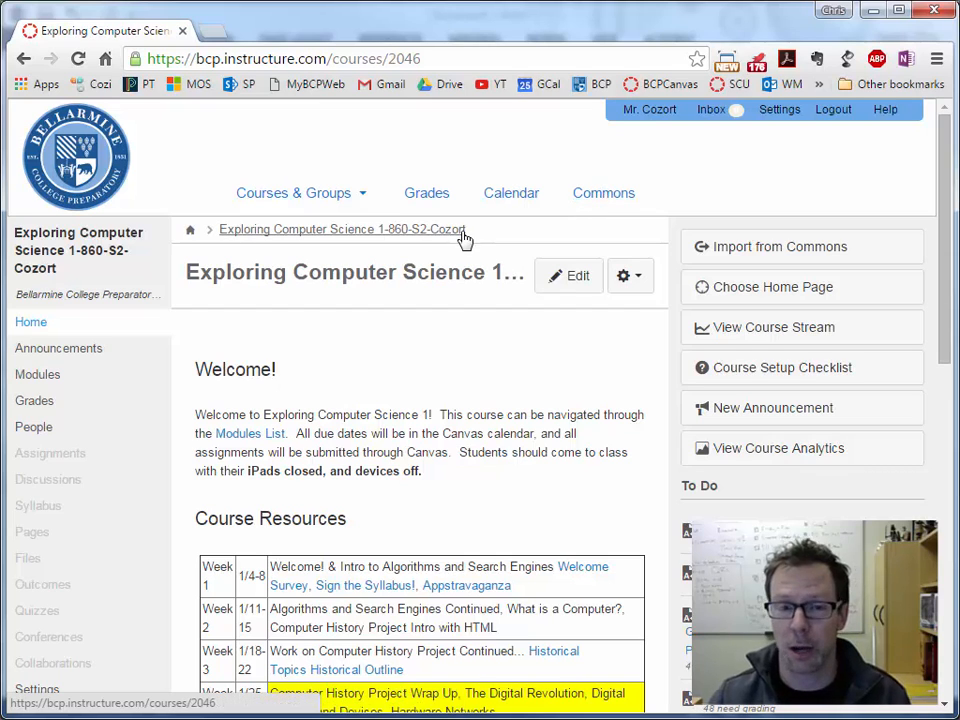
click(605, 195)
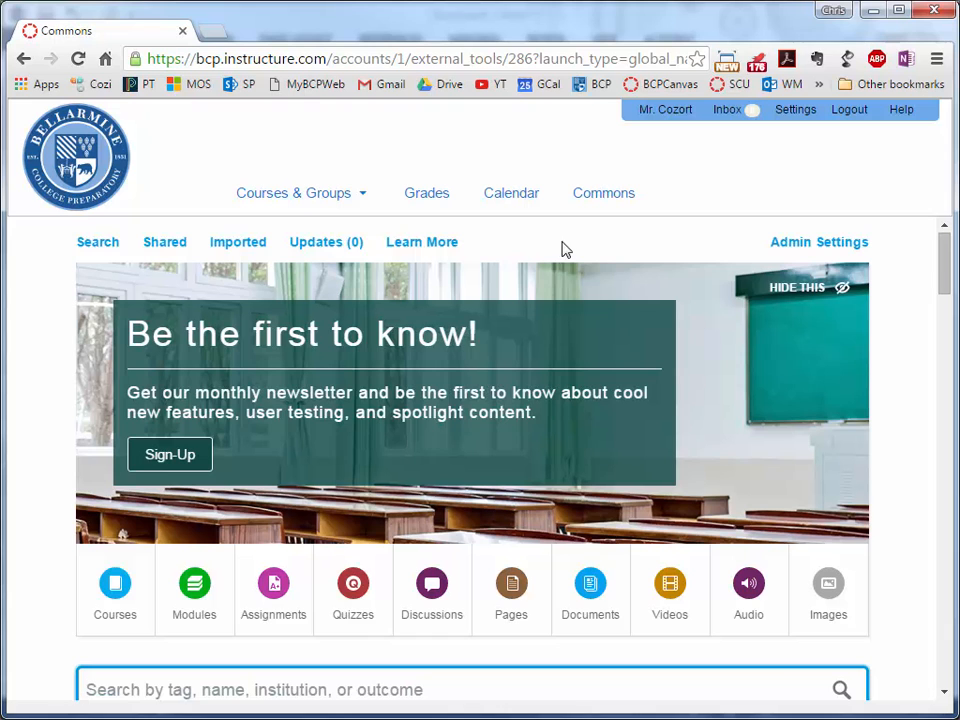
Limit the Commons resources to those shared with Bellarmine College Prep School.
scroll(906, 404, down, 1)
scroll(906, 404, down, 3)
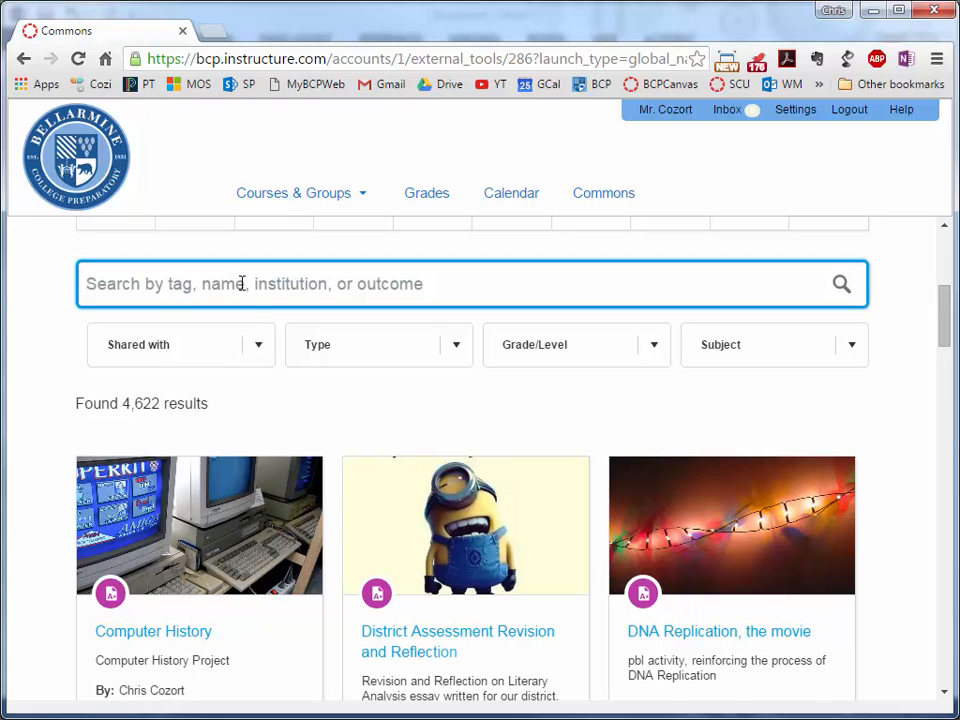
click(253, 356)
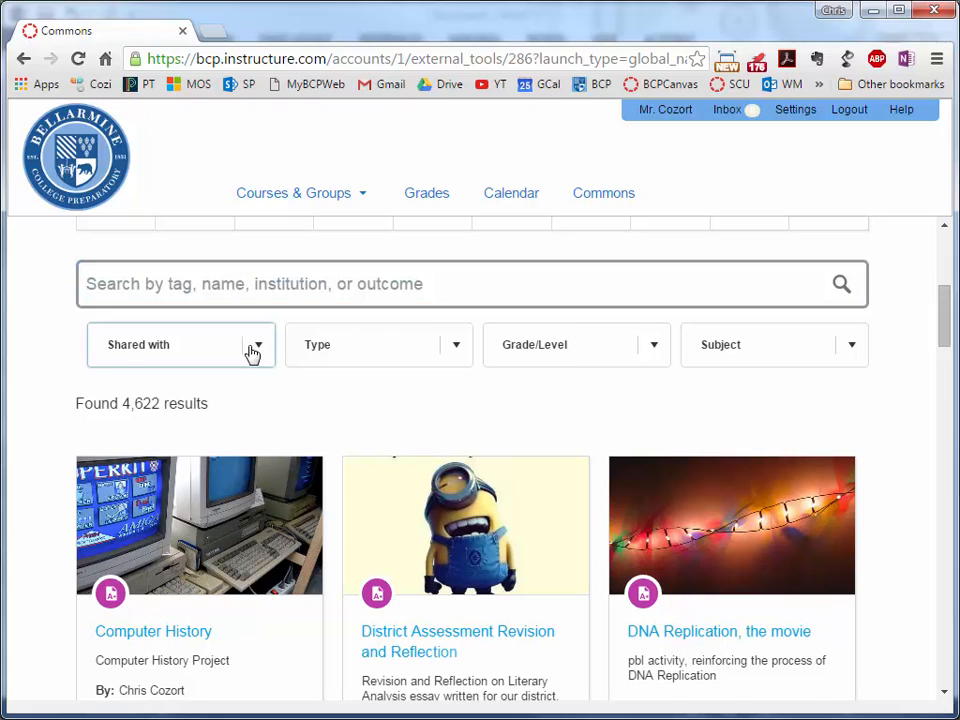
click(157, 411)
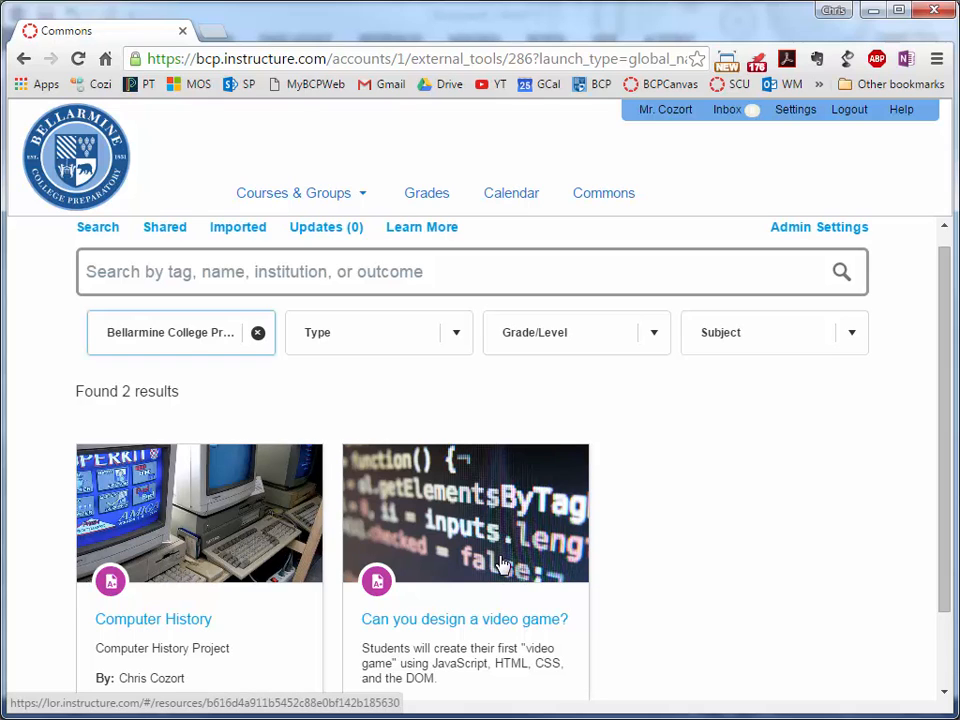
Change the sharing filter to Public, search Commons for Robotics, and look through the resources found.
click(236, 336)
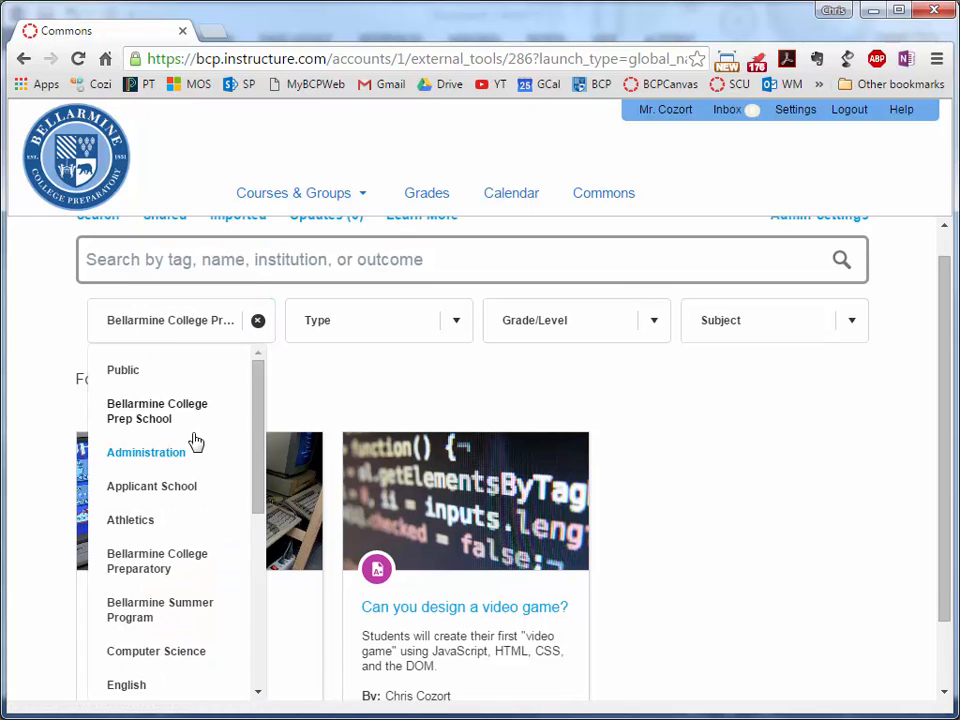
click(130, 372)
click(578, 291)
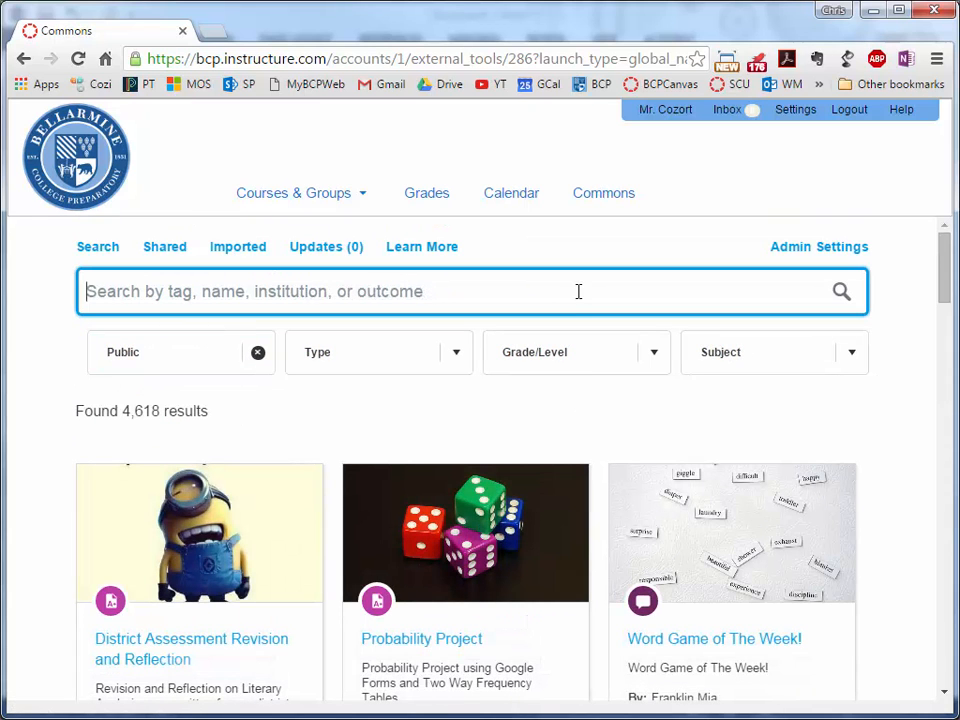
text(Robotics)
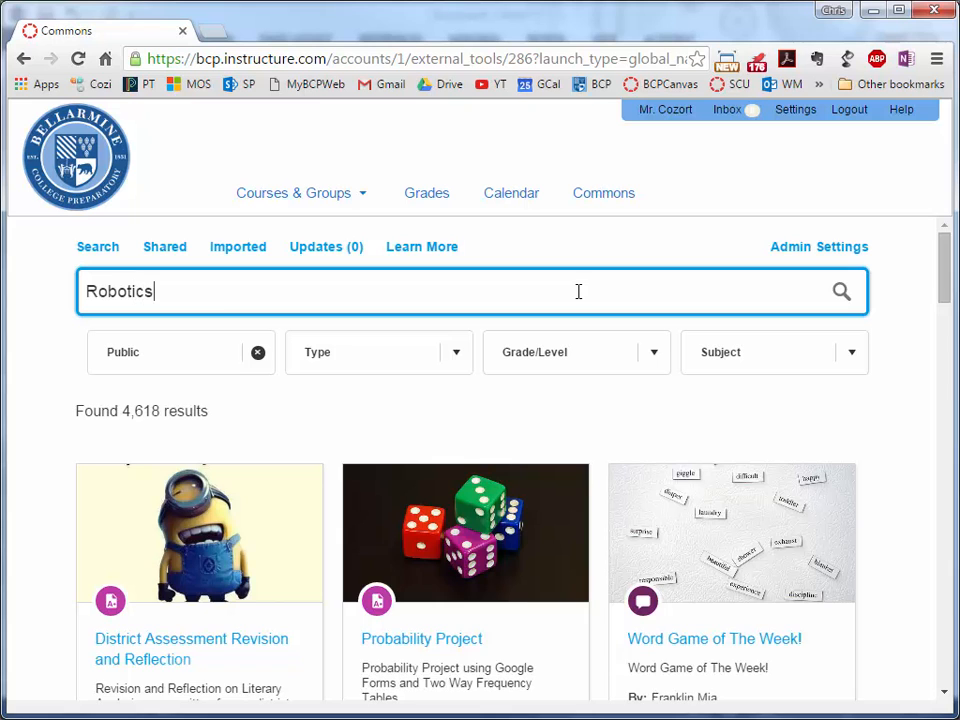
scroll(161, 568, down, 1)
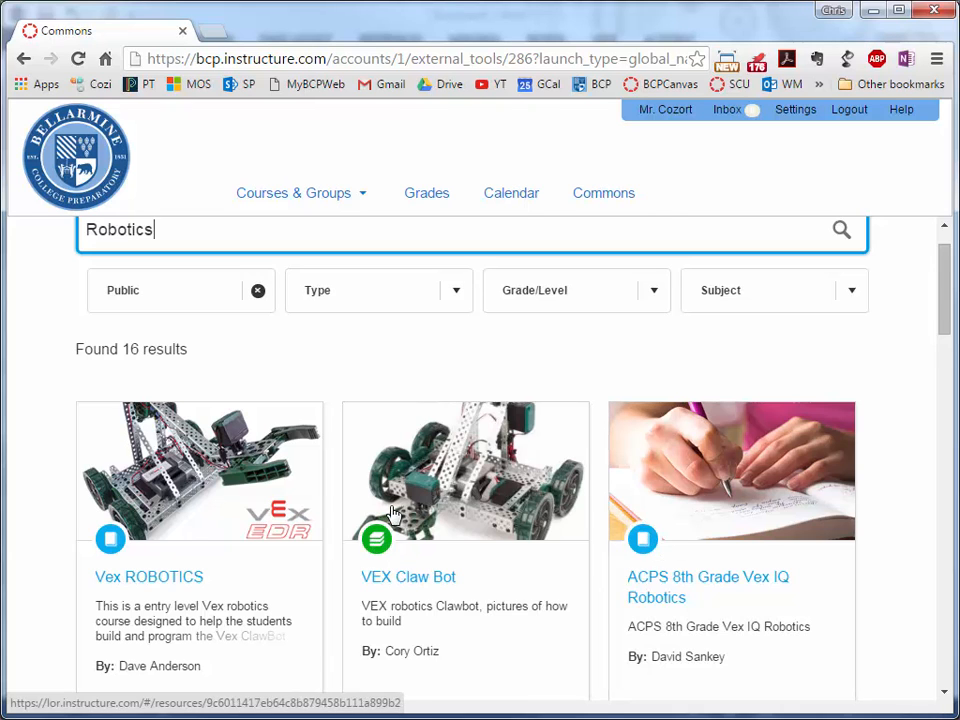
scroll(428, 531, down, 2)
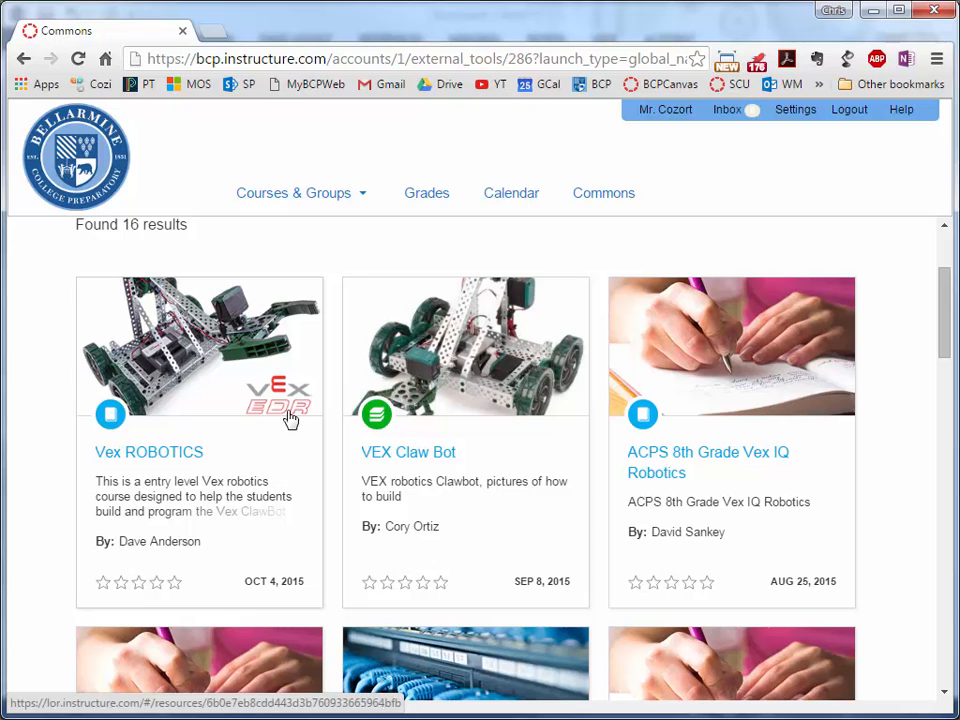
scroll(507, 445, down, 3)
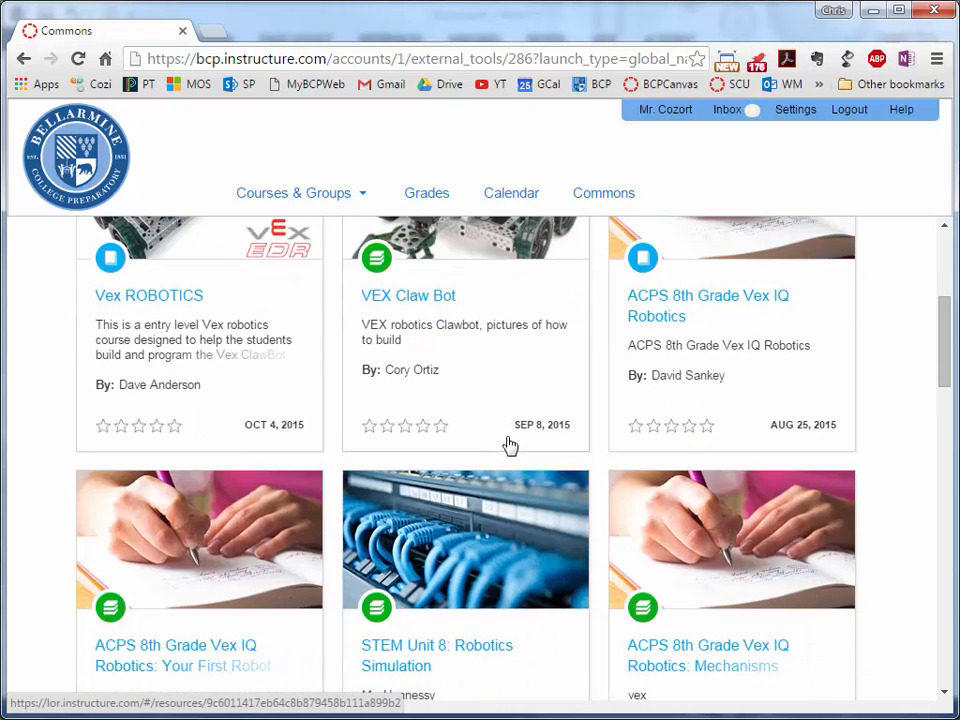
scroll(510, 443, up, 4)
scroll(507, 445, up, 3)
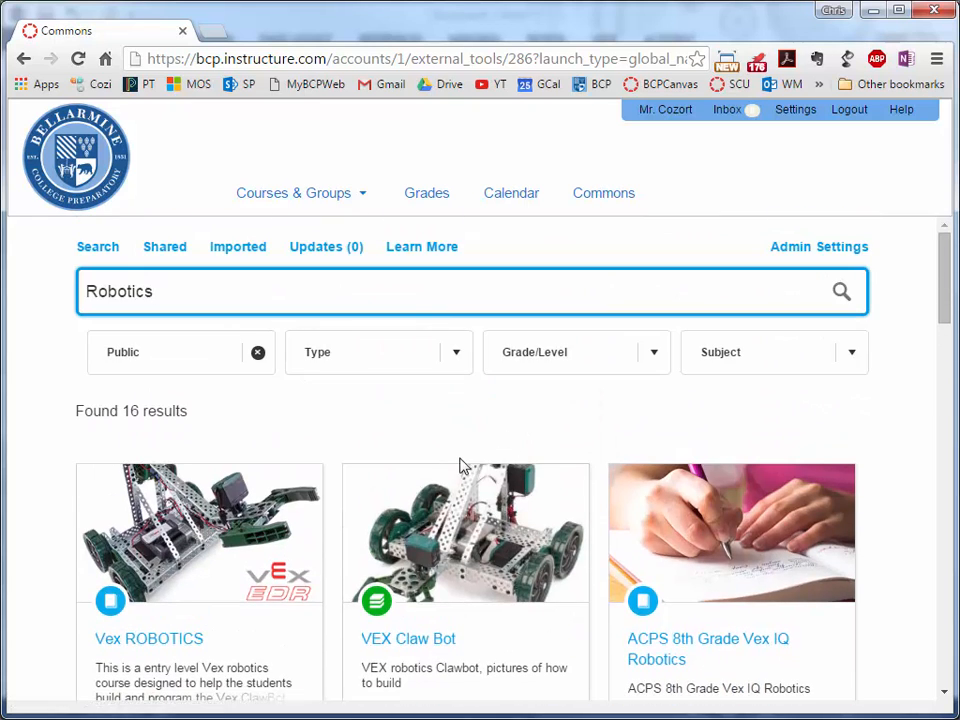
Limit the Robotics search to the Quizzes resource type and review what is found.
click(392, 358)
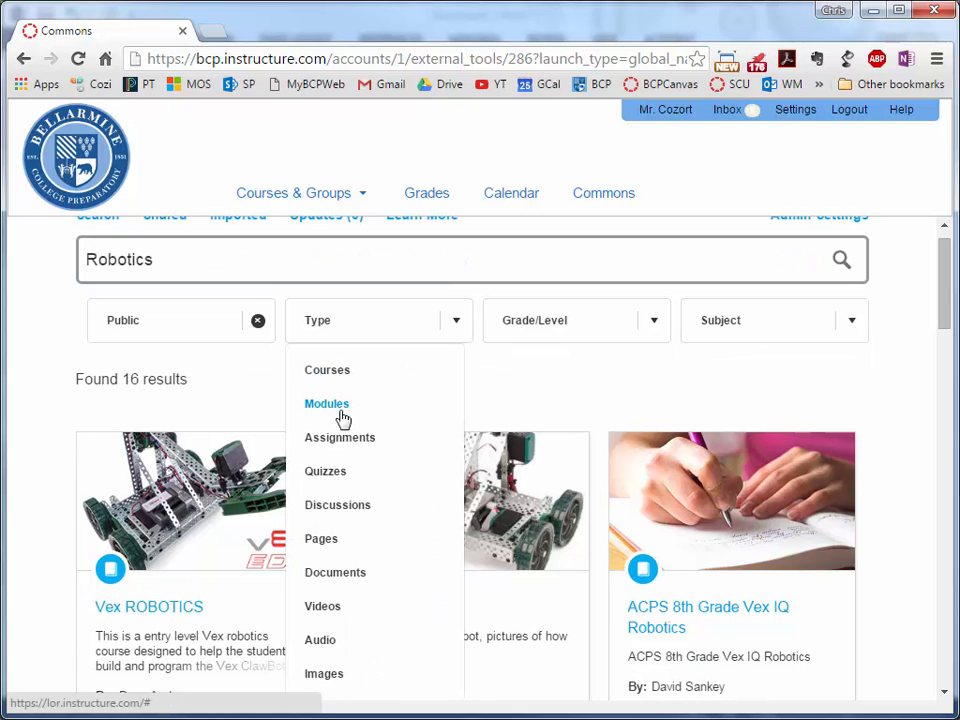
click(331, 474)
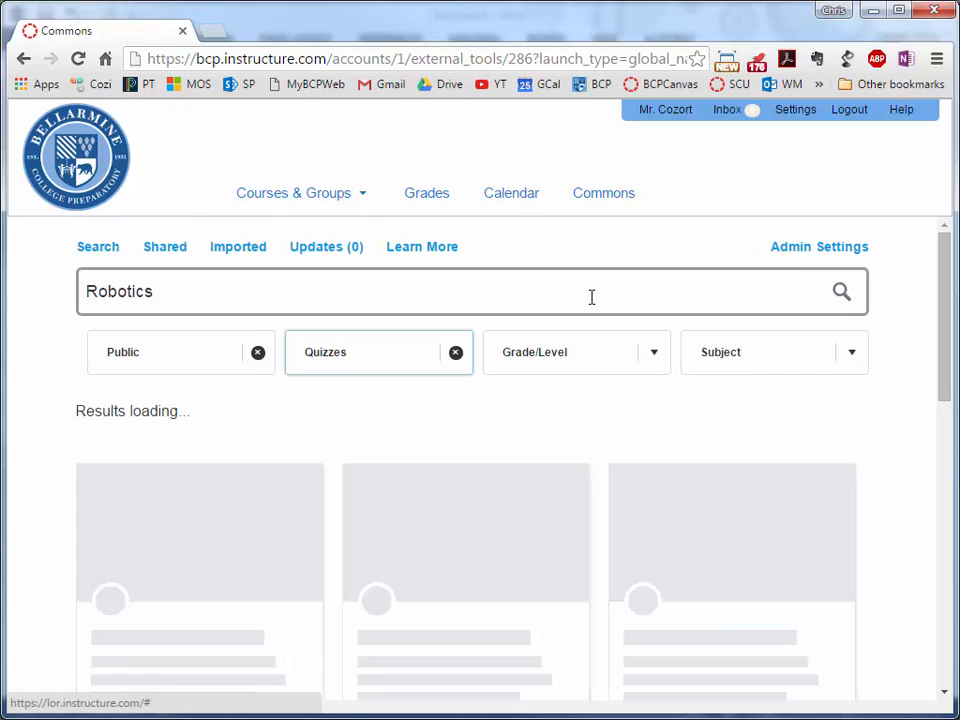
scroll(465, 447, down, 1)
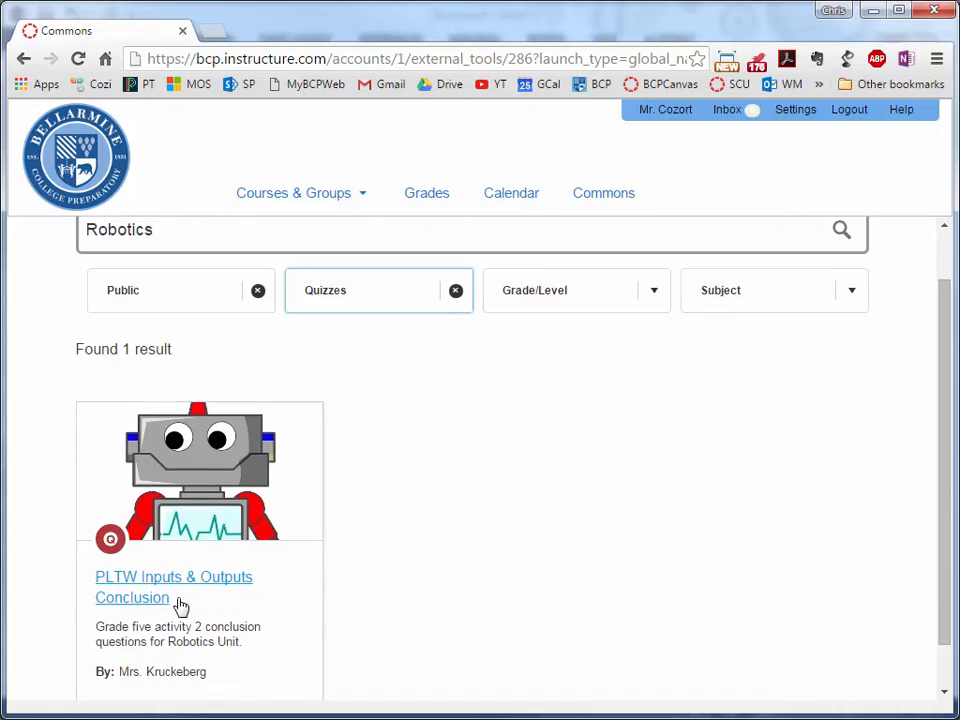
scroll(445, 457, up, 1)
Replace the Commons search term with History, keeping the Public and Quizzes filters.
double_click(203, 293)
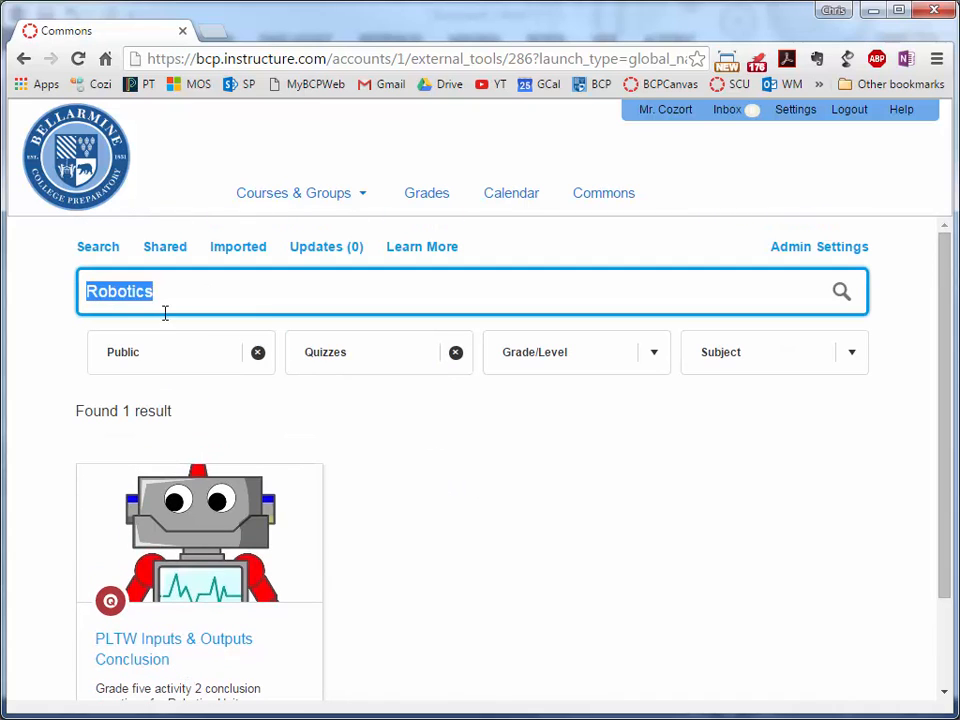
text(H)
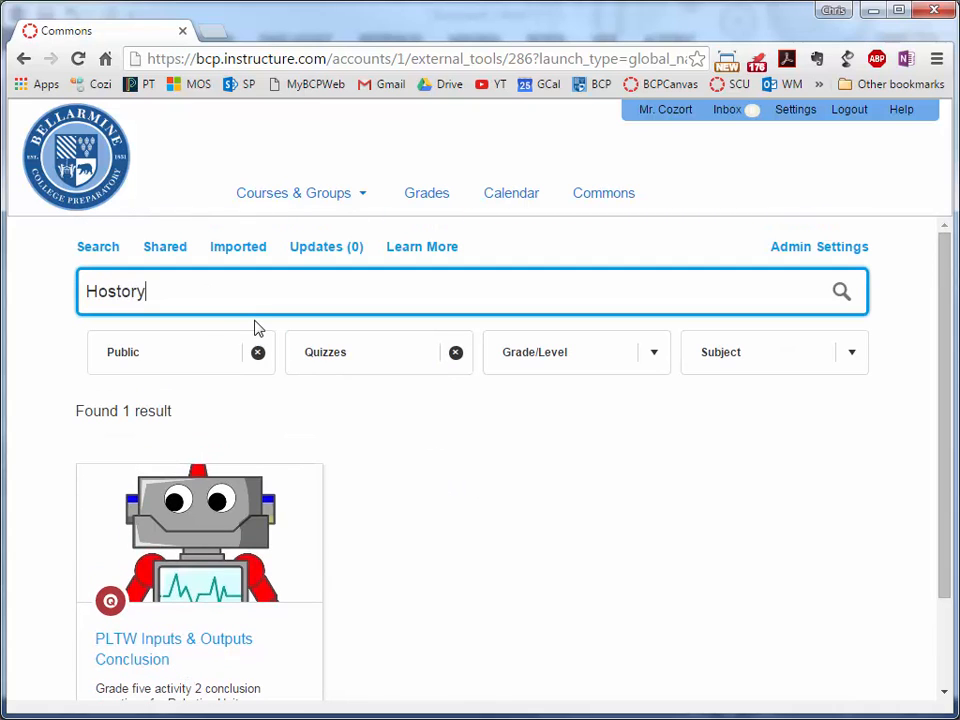
text(ostory)
key(BackSpace)
key(BackSpace)
key(BackSpace)
key(BackSpace)
key(BackSpace)
key(BackSpace)
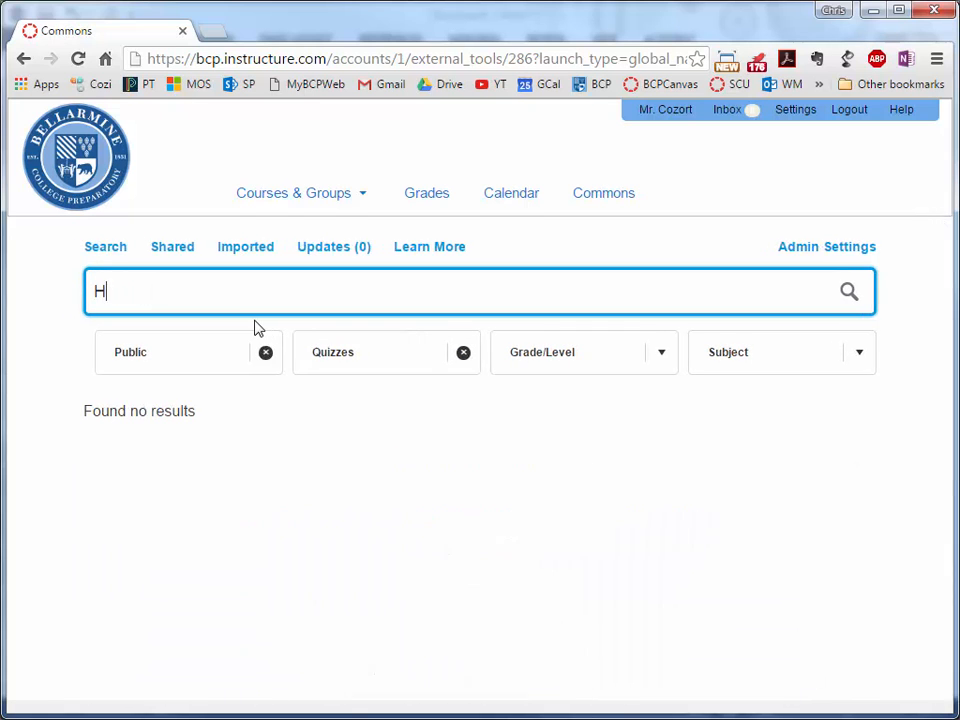
text(istory)
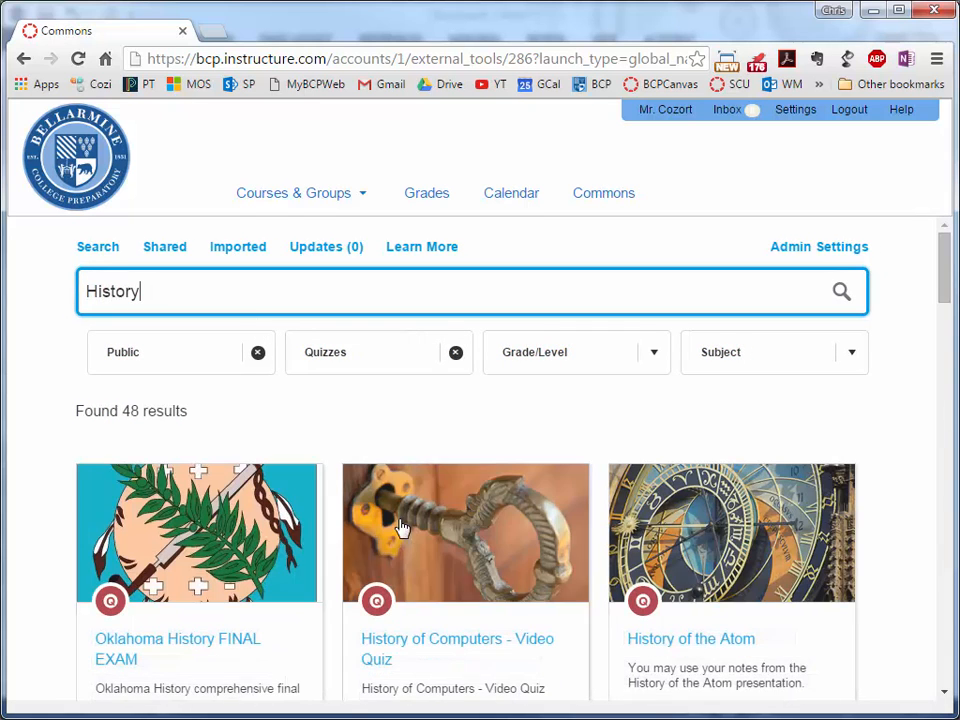
scroll(400, 490, down, 1)
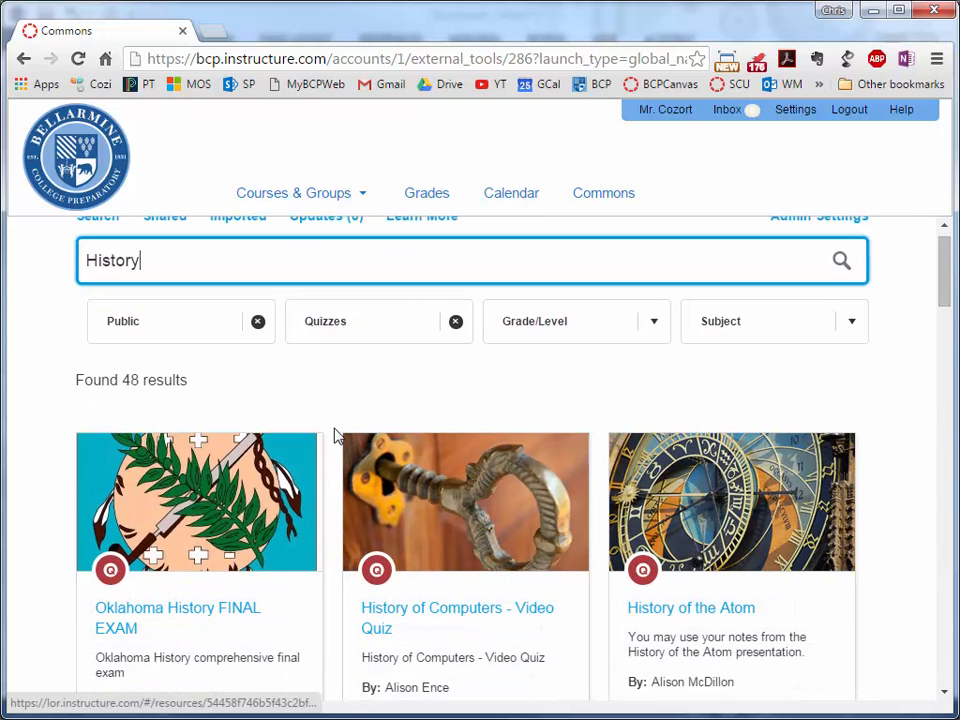
click(611, 323)
click(518, 515)
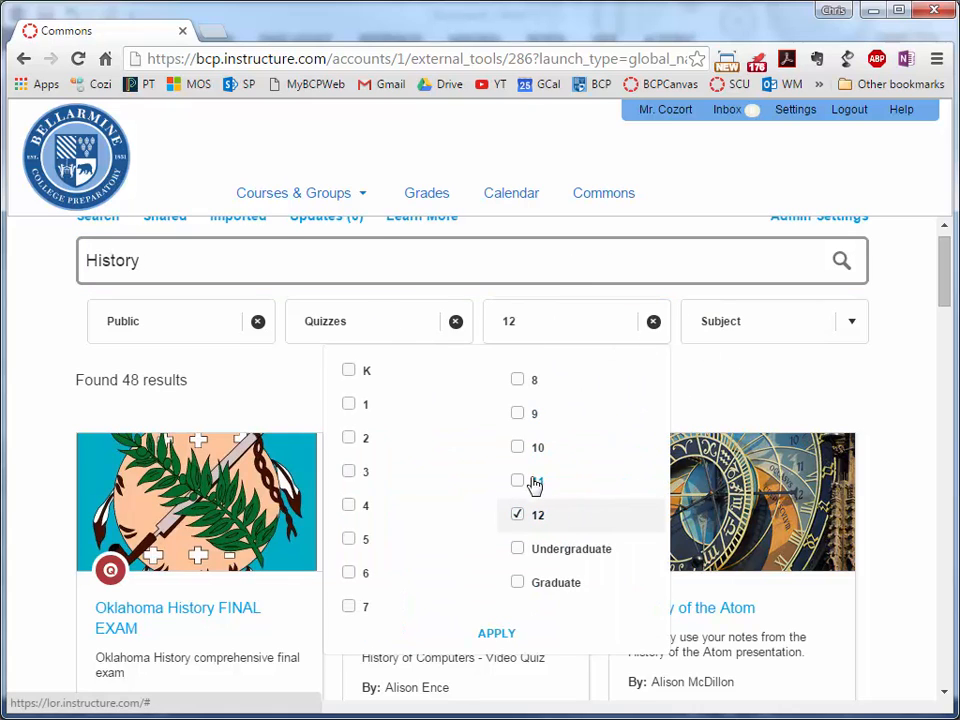
scroll(215, 244, up, 1)
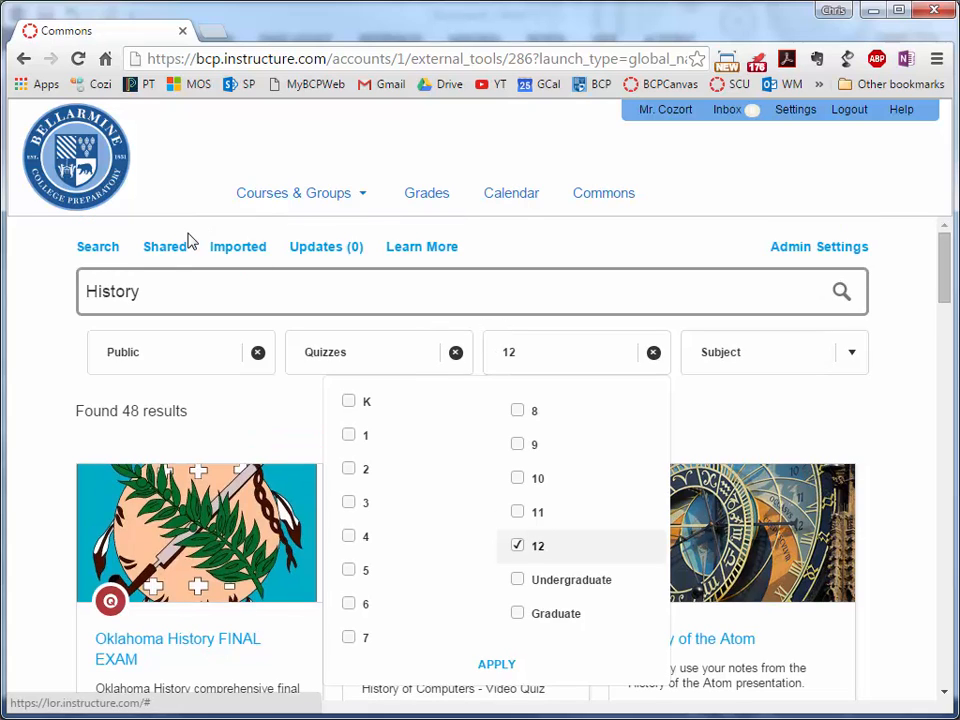
click(522, 547)
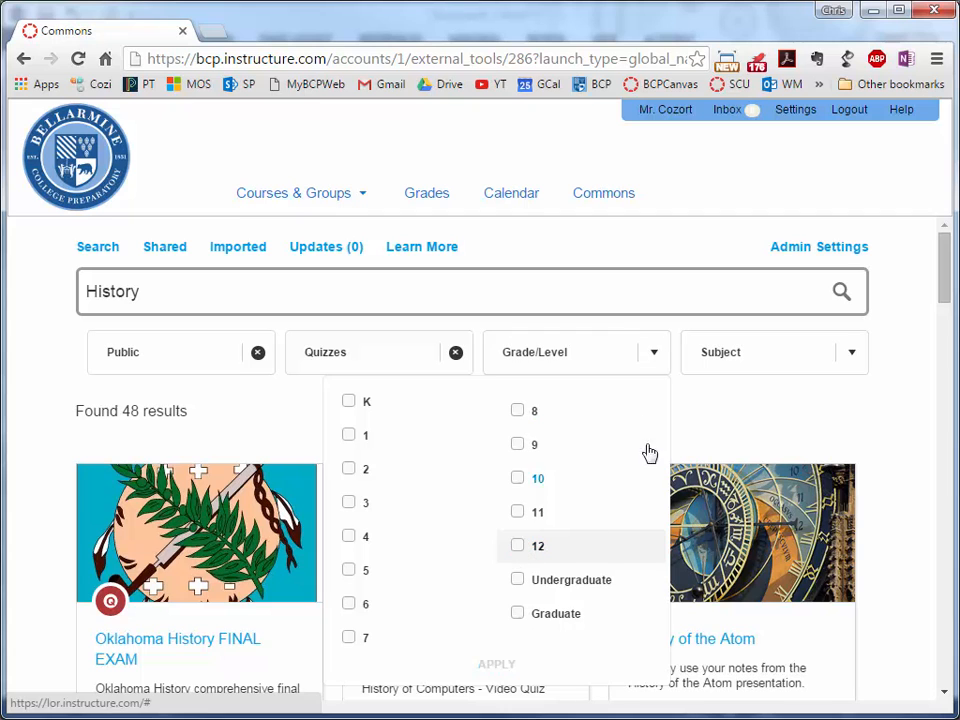
click(949, 427)
Look over the History quizzes, return to the Exploring Computer Science 1 course, and open its assignments list.
scroll(454, 536, down, 2)
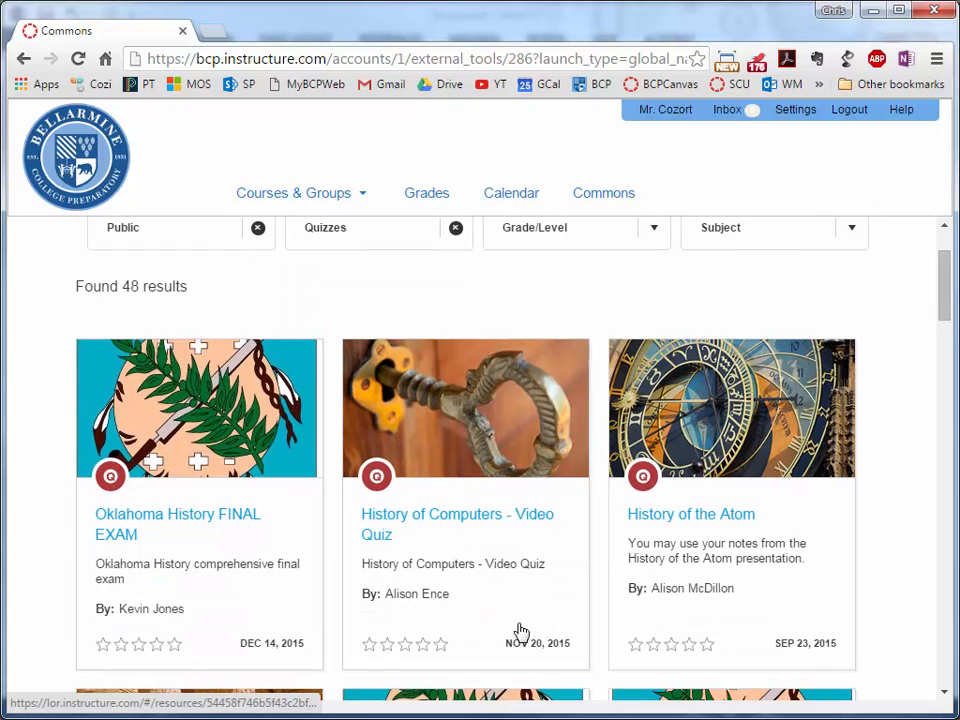
scroll(335, 440, up, 2)
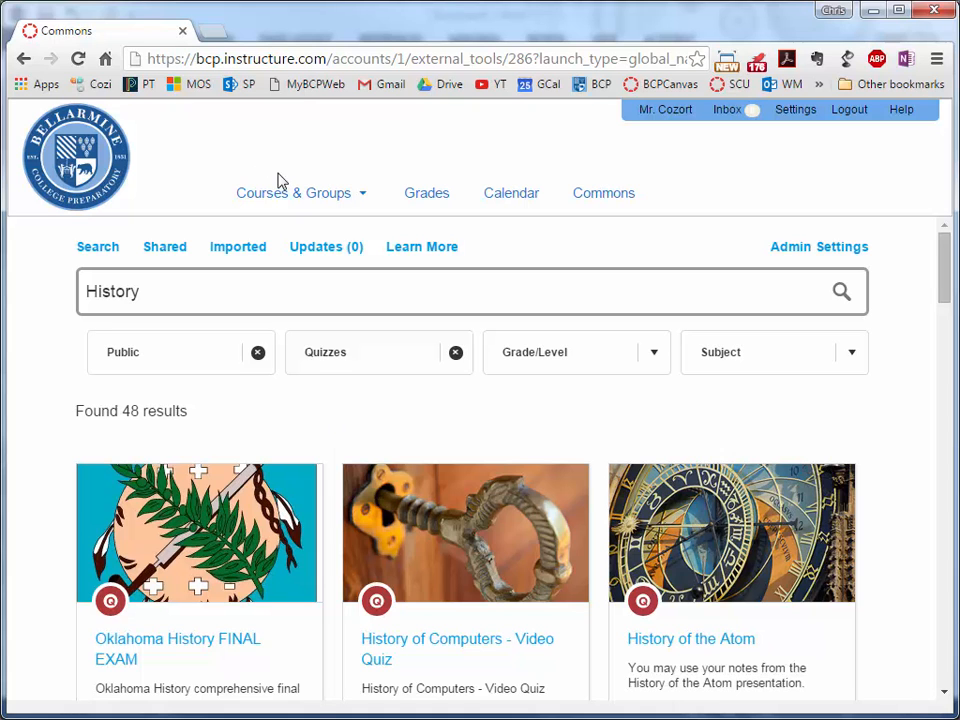
mouse_move(289, 219)
click(413, 374)
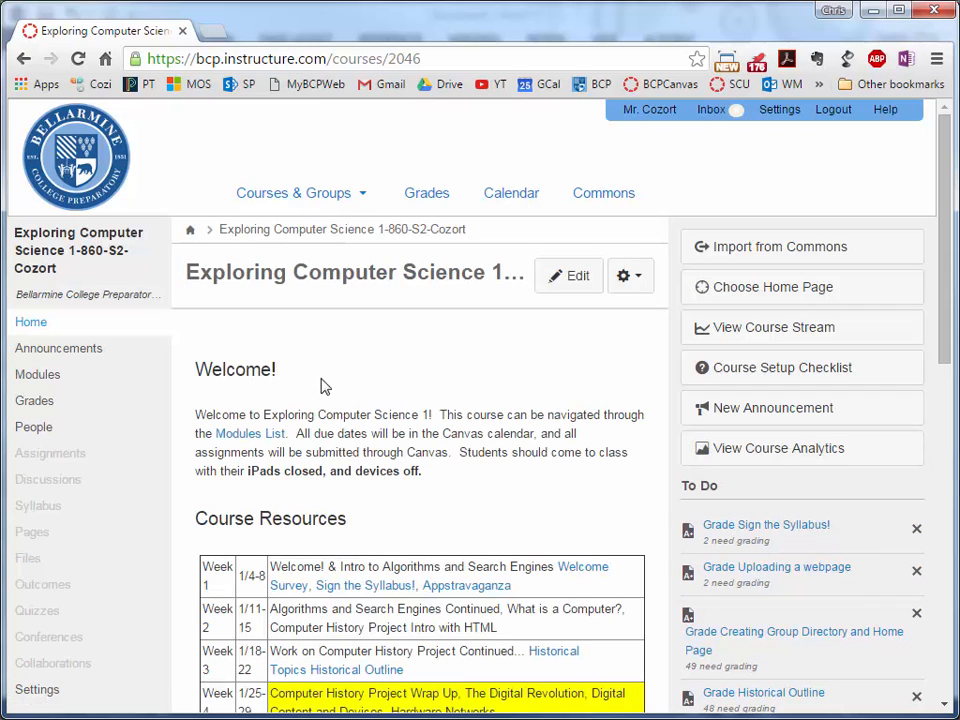
click(45, 453)
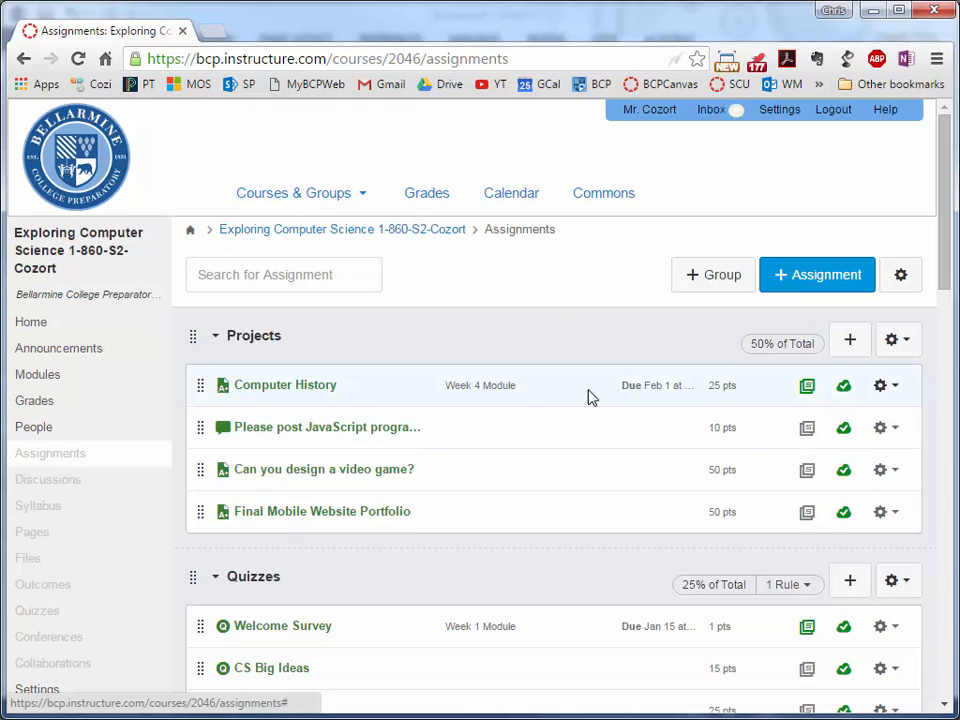
Start sharing the HTML tags quiz from the Quizzes group to Commons.
scroll(594, 500, down, 1)
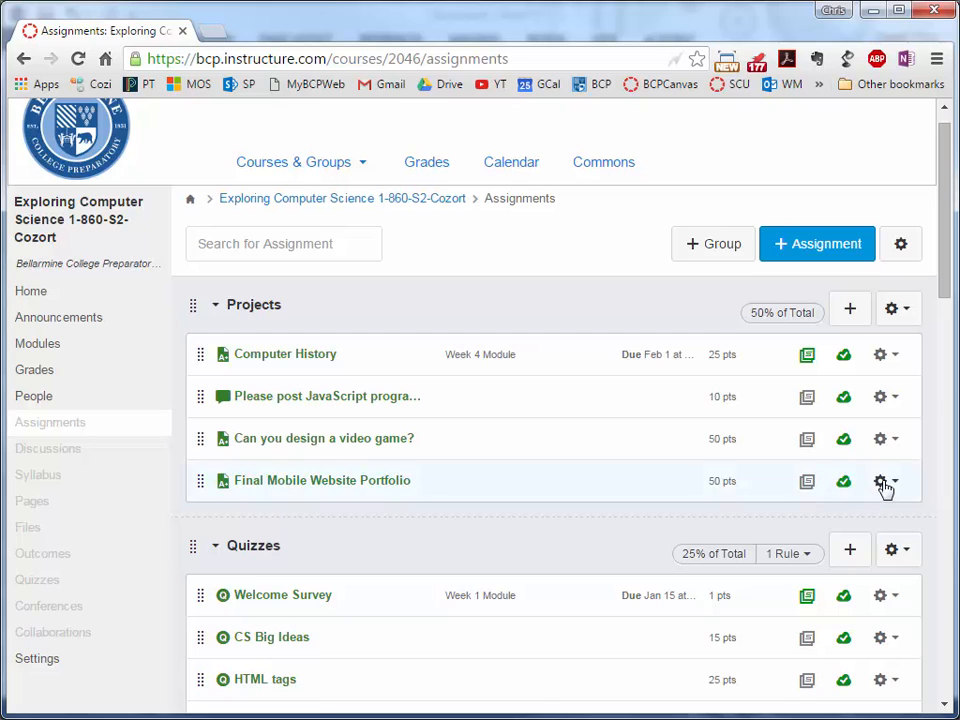
scroll(568, 424, down, 6)
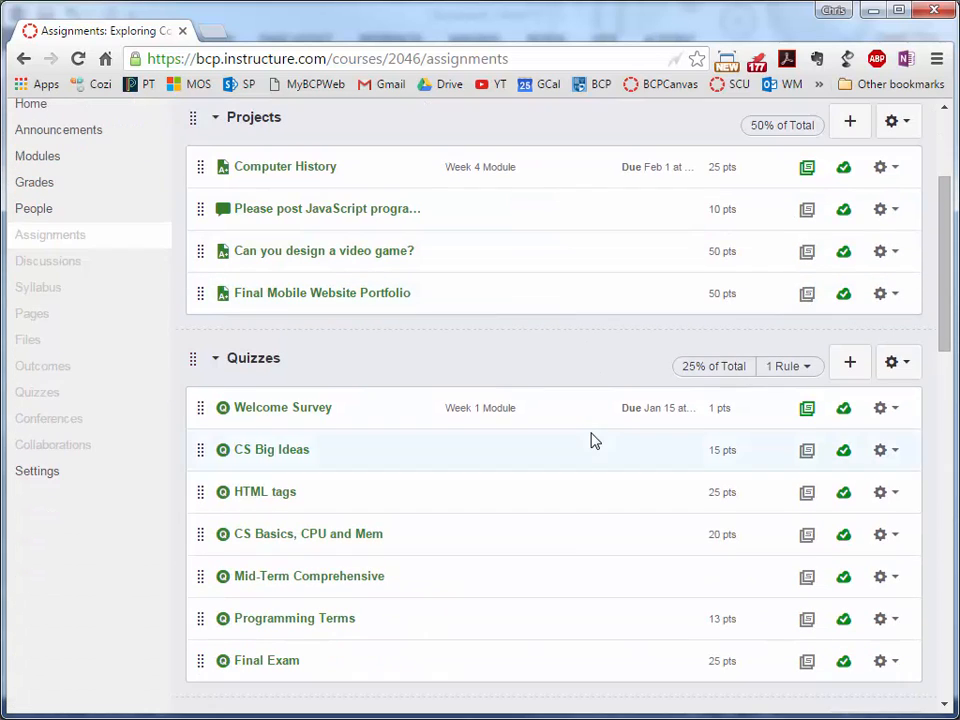
click(884, 492)
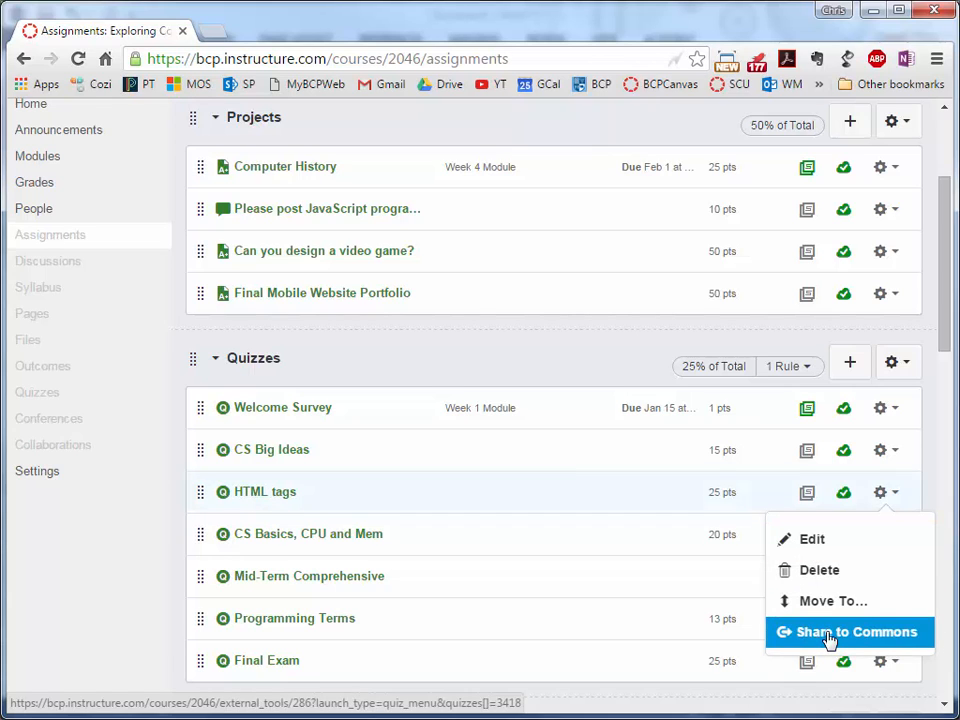
click(786, 643)
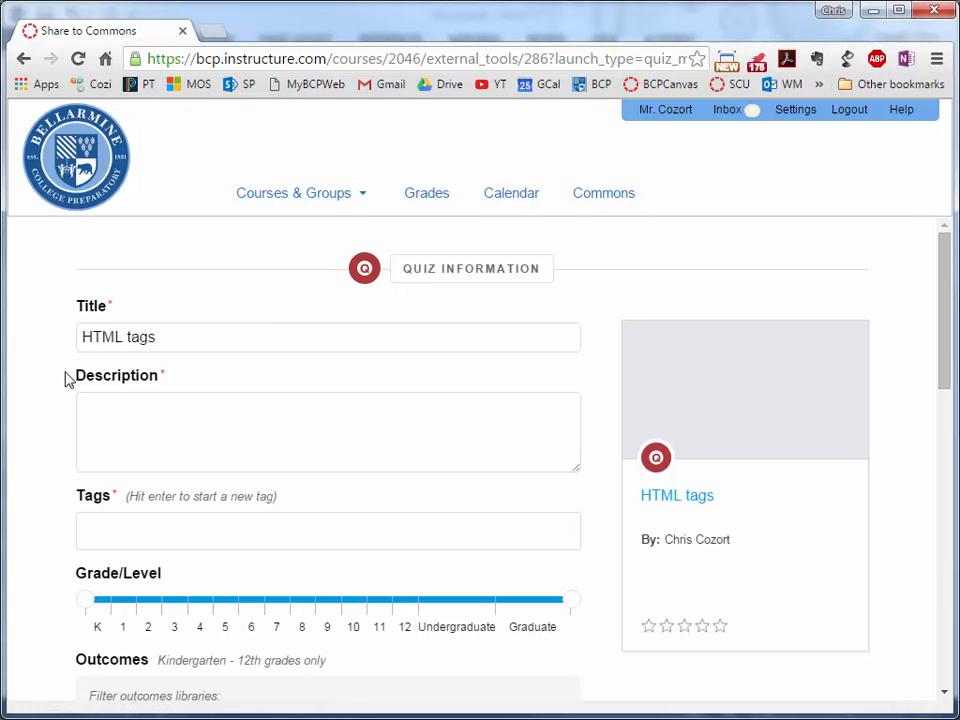
Enter "HTML tags quiz" as the shared quiz's description and HTML as its tag.
click(308, 450)
text(HTML tags q)
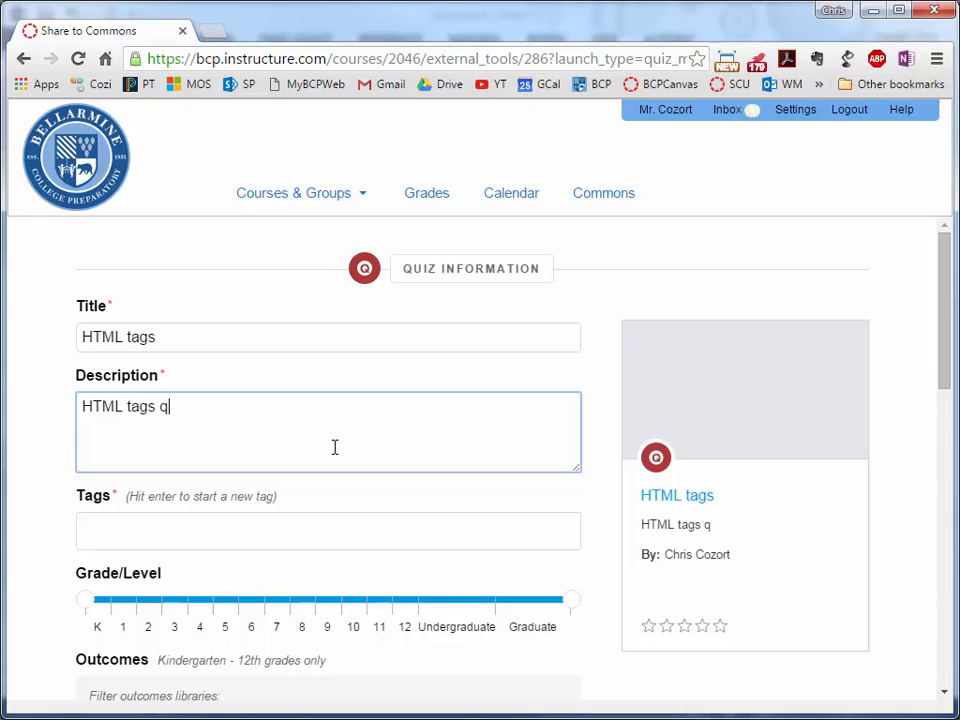
click(265, 480)
scroll(249, 487, down, 1)
text(HTML)
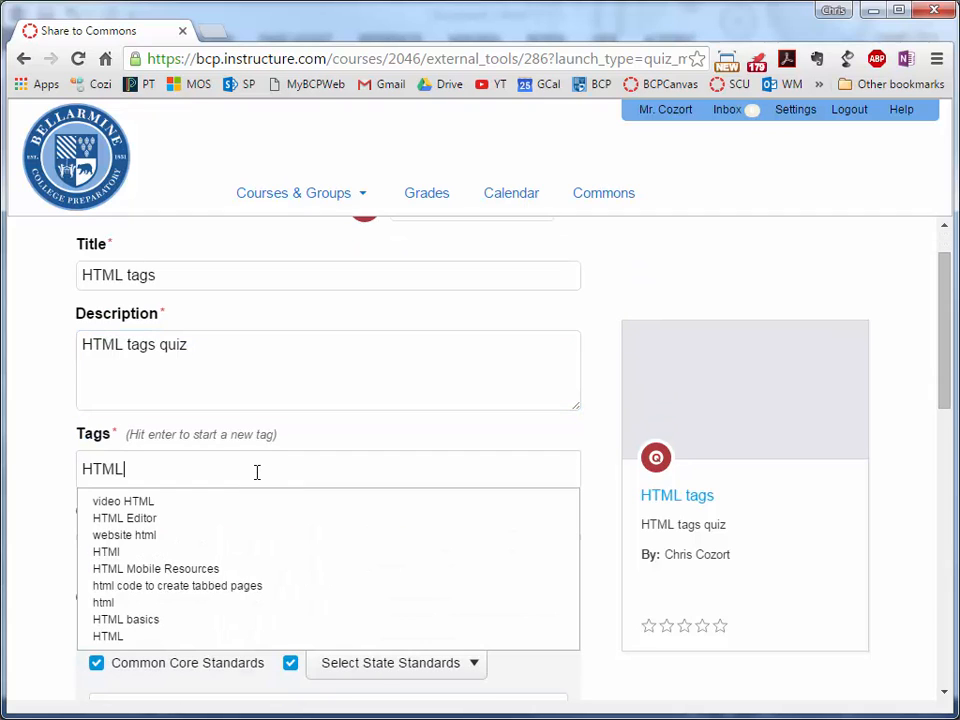
click(32, 482)
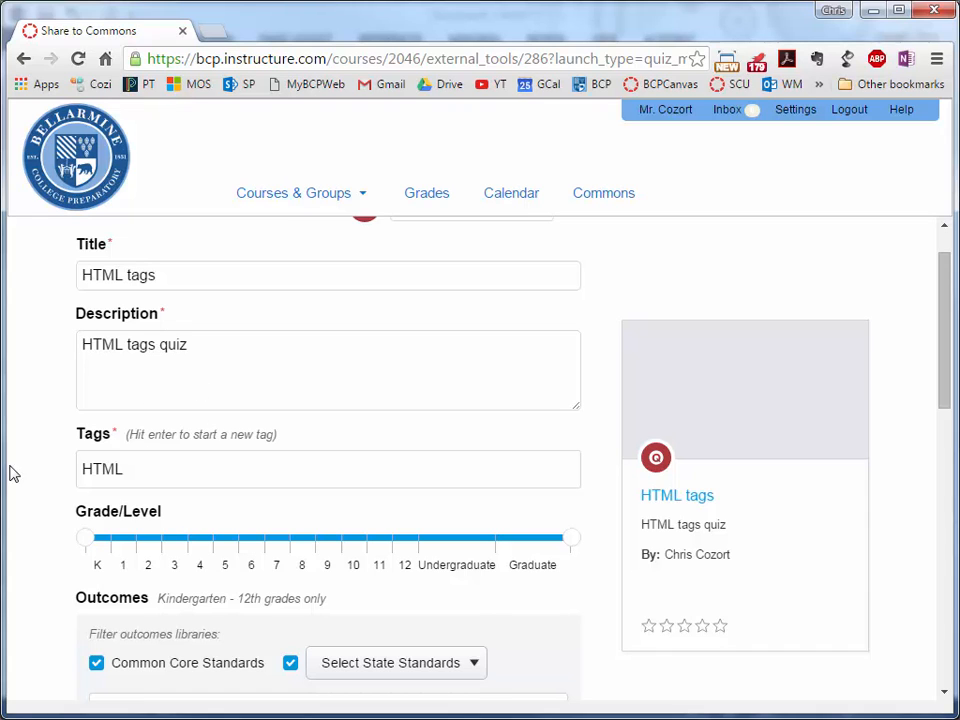
Set the shared quiz's grade level range to 9 through 12 and mark its subjects as Specialty and Science.
drag(83, 545, 321, 543)
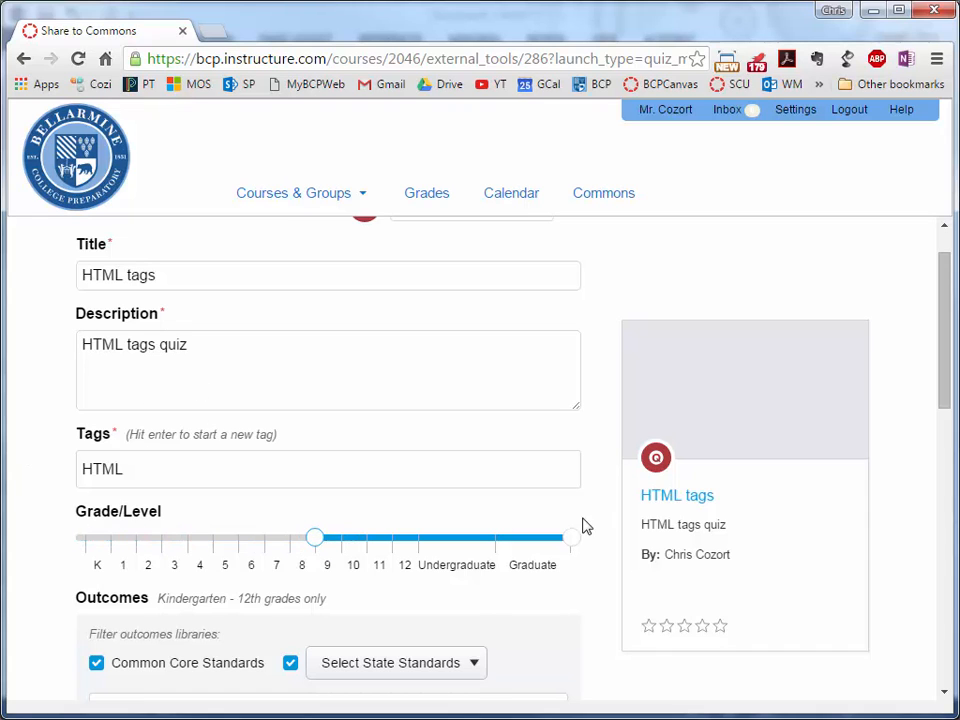
drag(571, 537, 418, 540)
scroll(165, 542, down, 3)
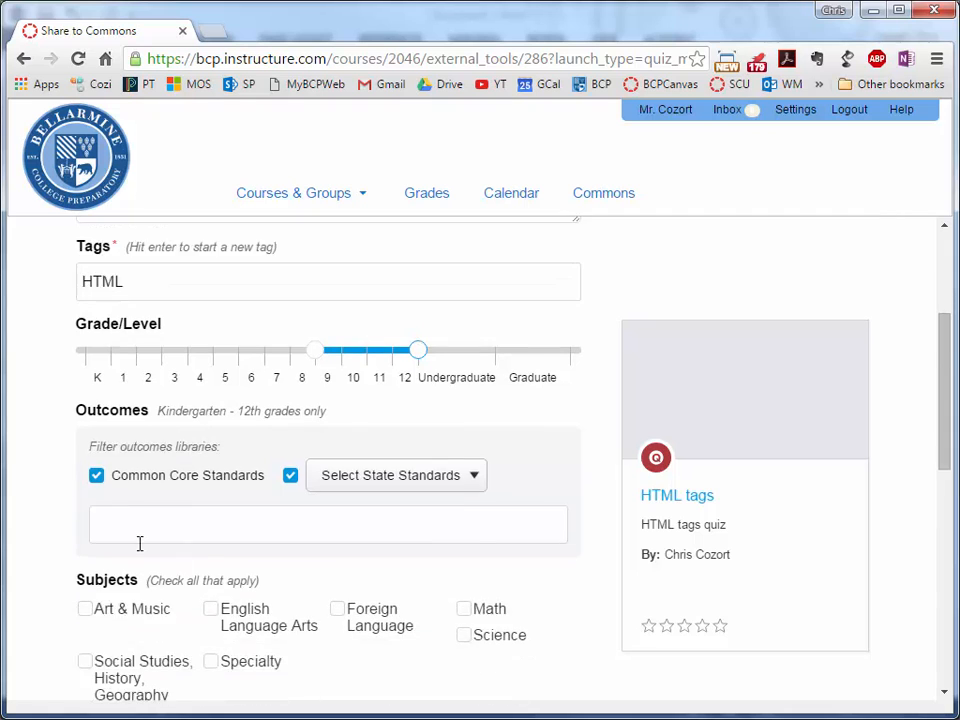
scroll(140, 543, down, 2)
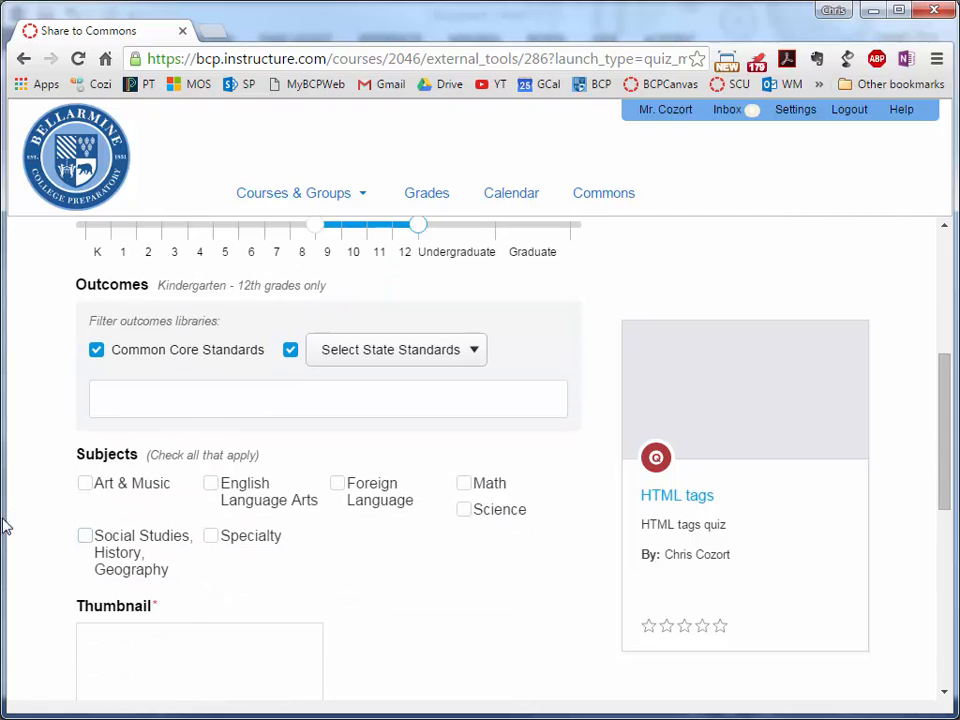
click(236, 540)
click(464, 510)
Choose the HTML graffiti photo from the Flickr results as the shared quiz's thumbnail.
scroll(184, 529, down, 2)
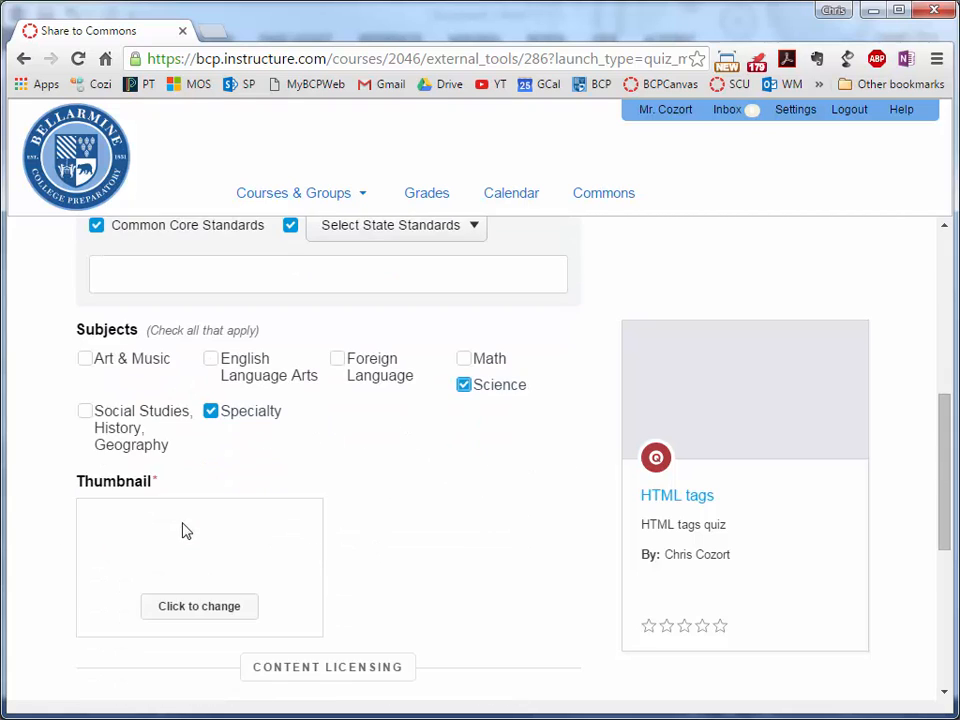
click(214, 607)
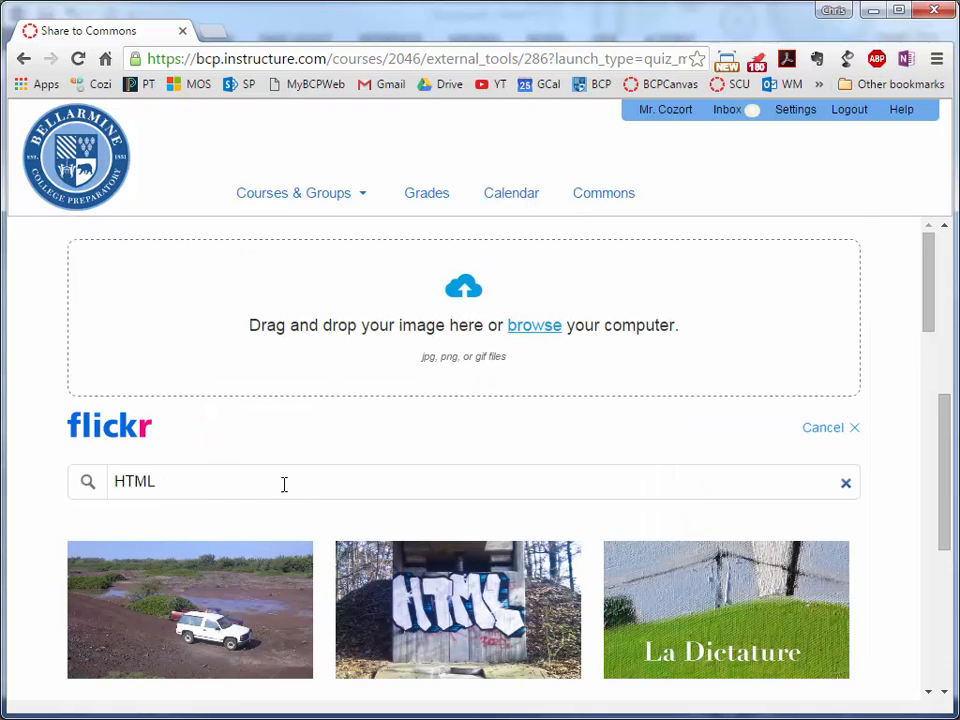
scroll(354, 508, down, 2)
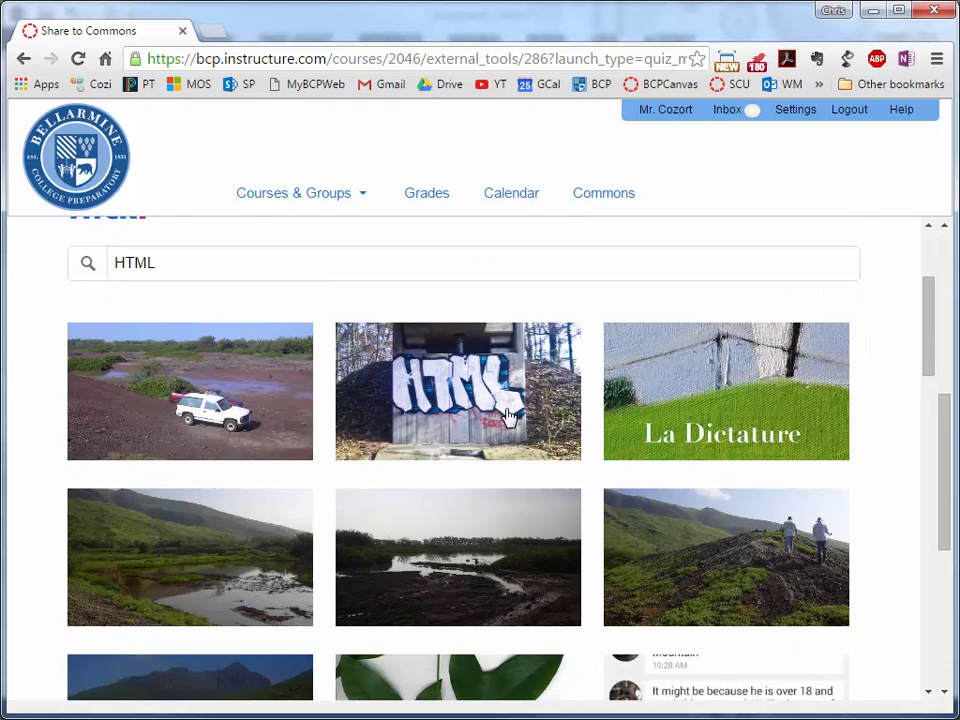
click(509, 414)
Set sharing to Bellarmine College Prep School with the Copyrighted license and try to share the quiz to Commons.
scroll(488, 576, down, 3)
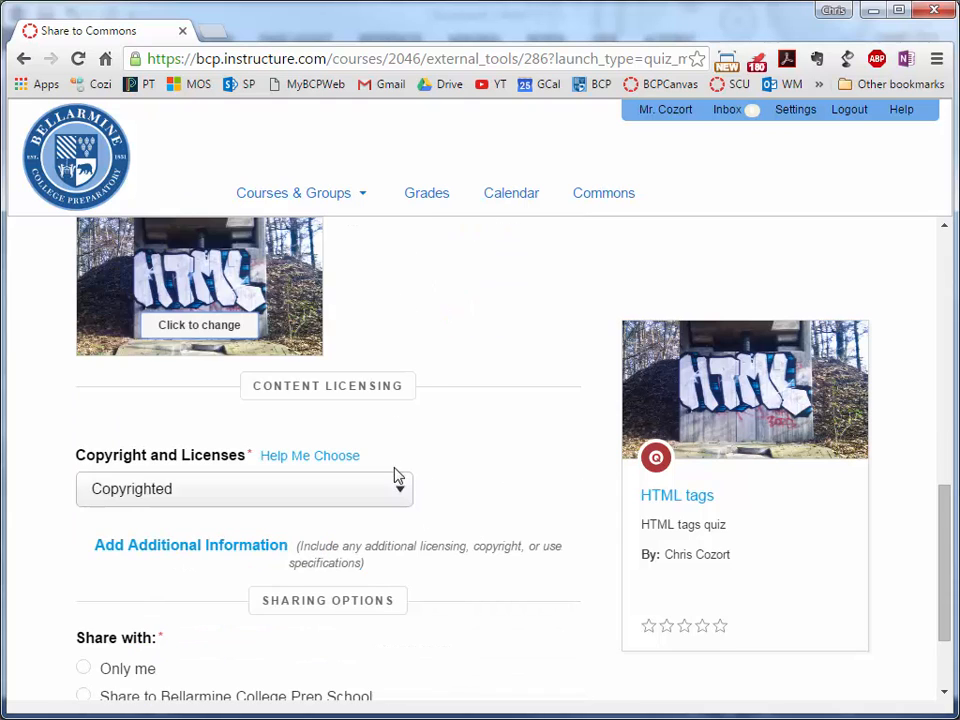
scroll(520, 525, down, 2)
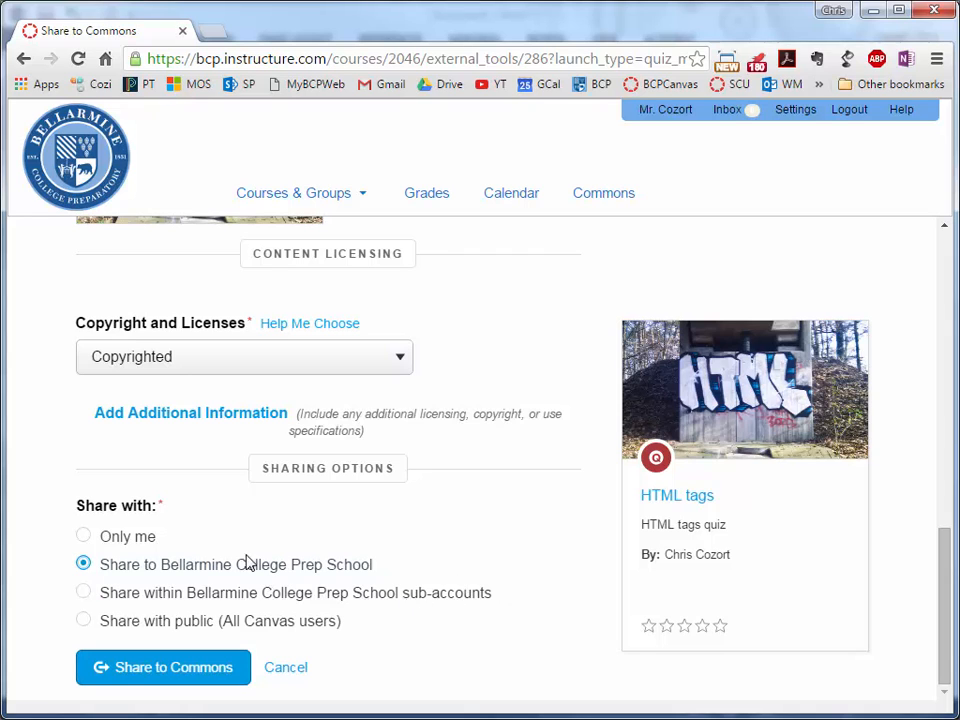
click(167, 664)
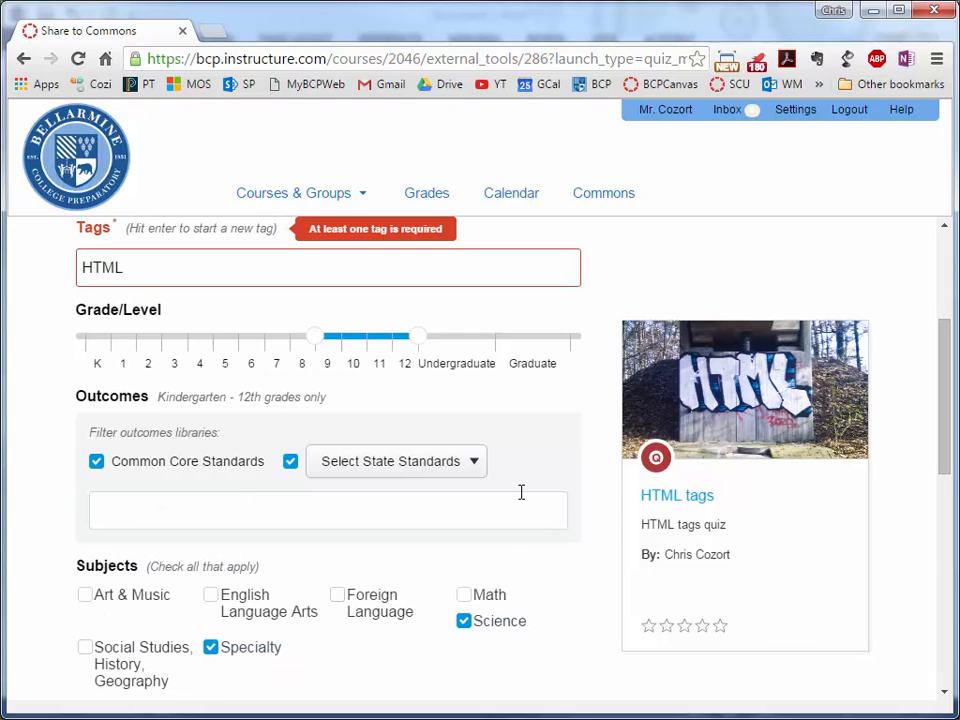
Commit HTML as a tag for the quiz and share it to Commons again.
scroll(454, 446, up, 2)
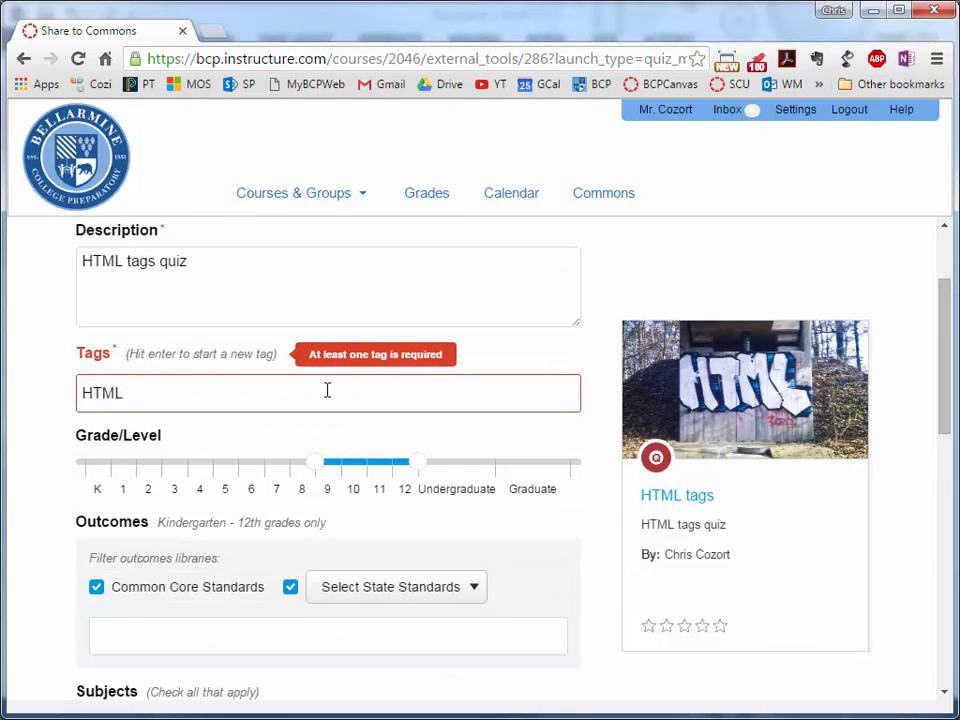
key(Return)
scroll(327, 390, down, 2)
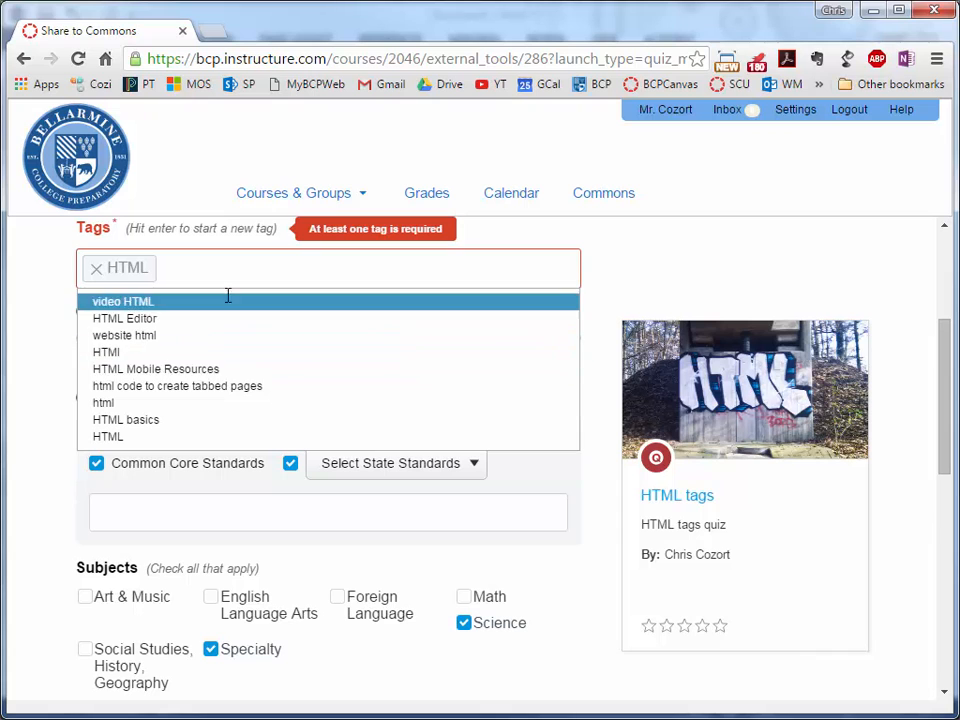
click(43, 285)
scroll(159, 564, down, 7)
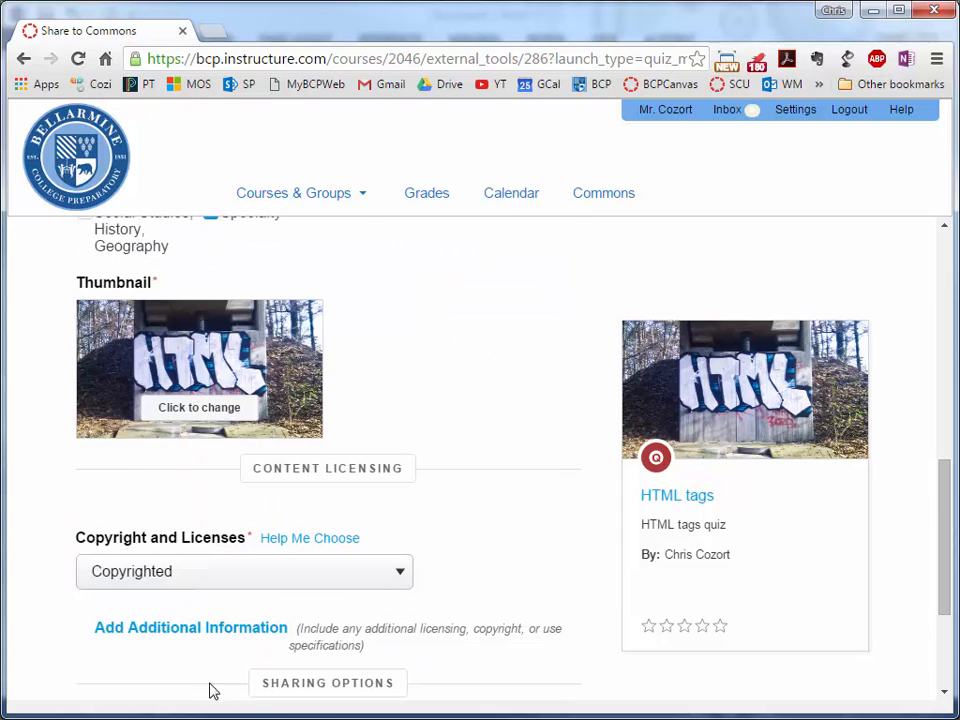
scroll(321, 624, down, 3)
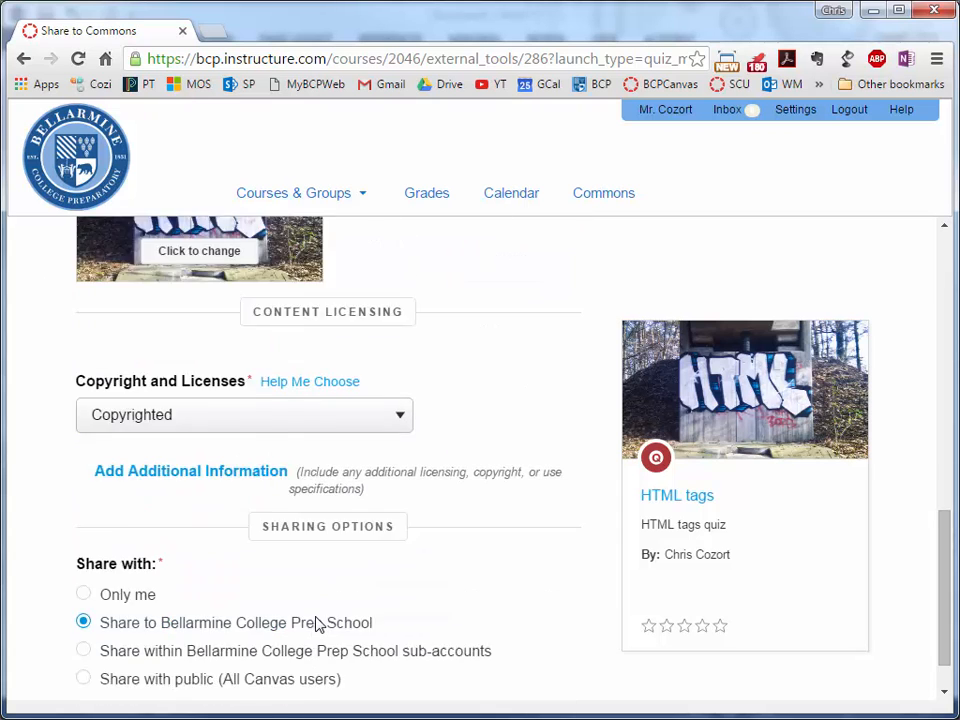
click(241, 667)
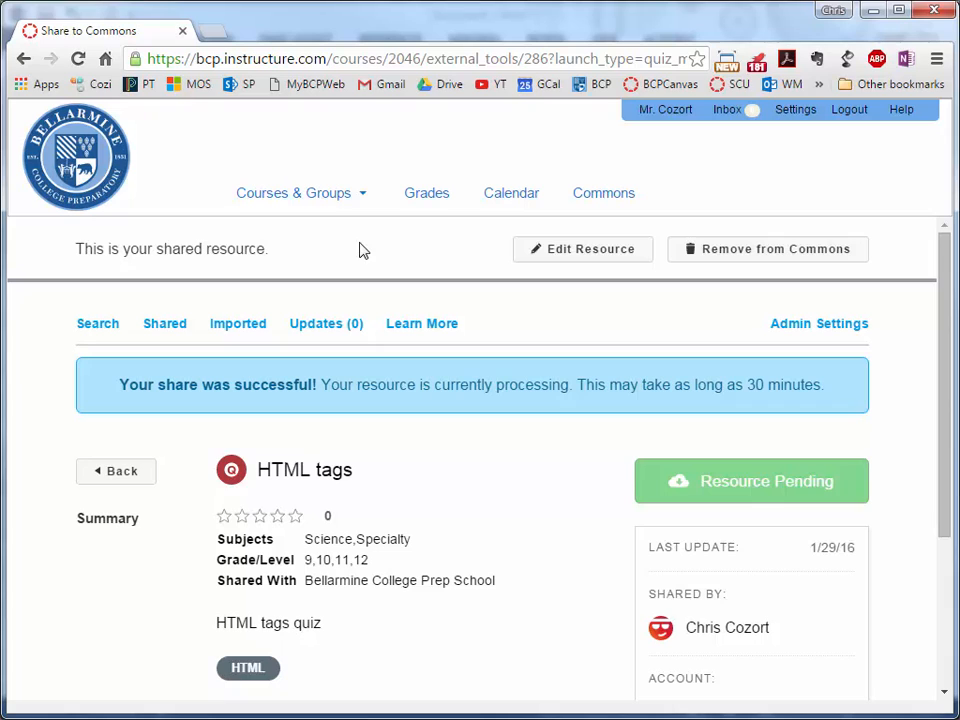
Open Commons and filter the resources to those shared with Bellarmine College Preparatory.
click(592, 194)
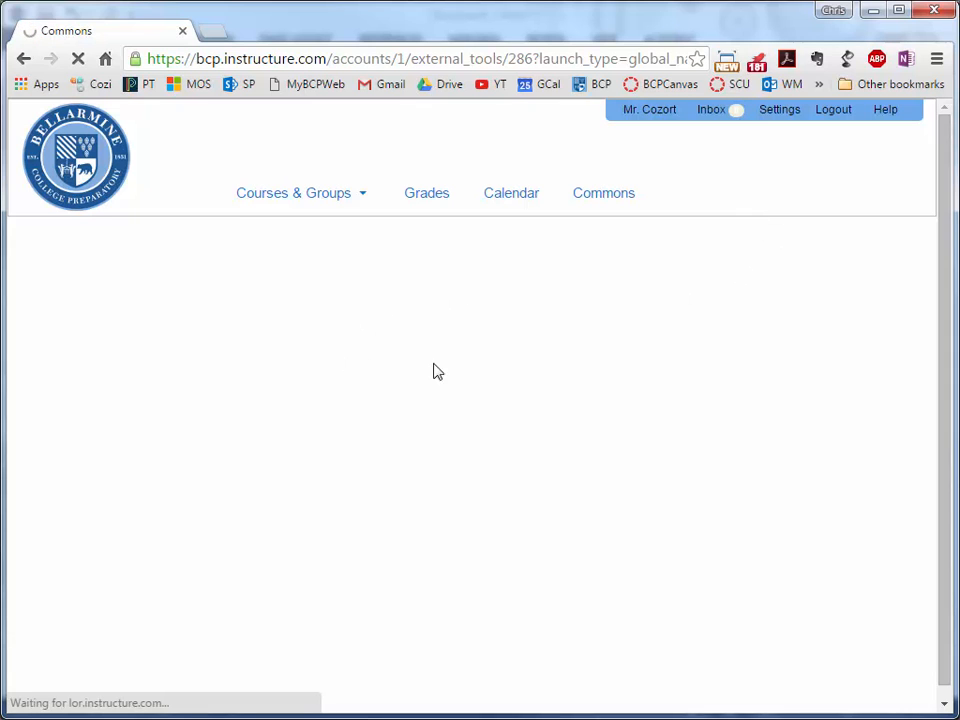
scroll(321, 454, down, 3)
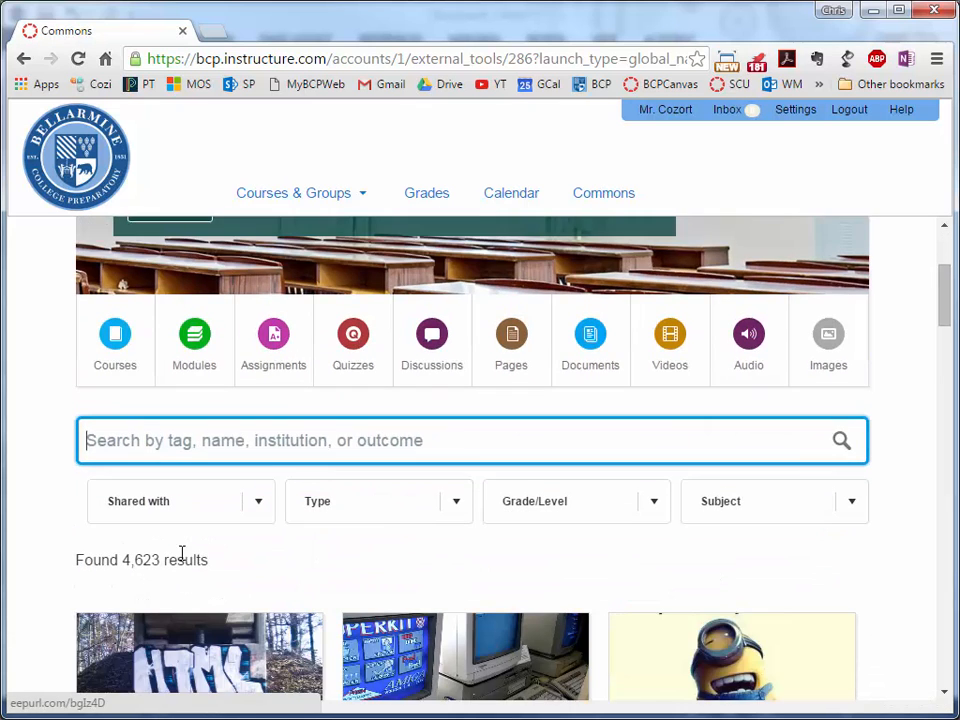
click(178, 500)
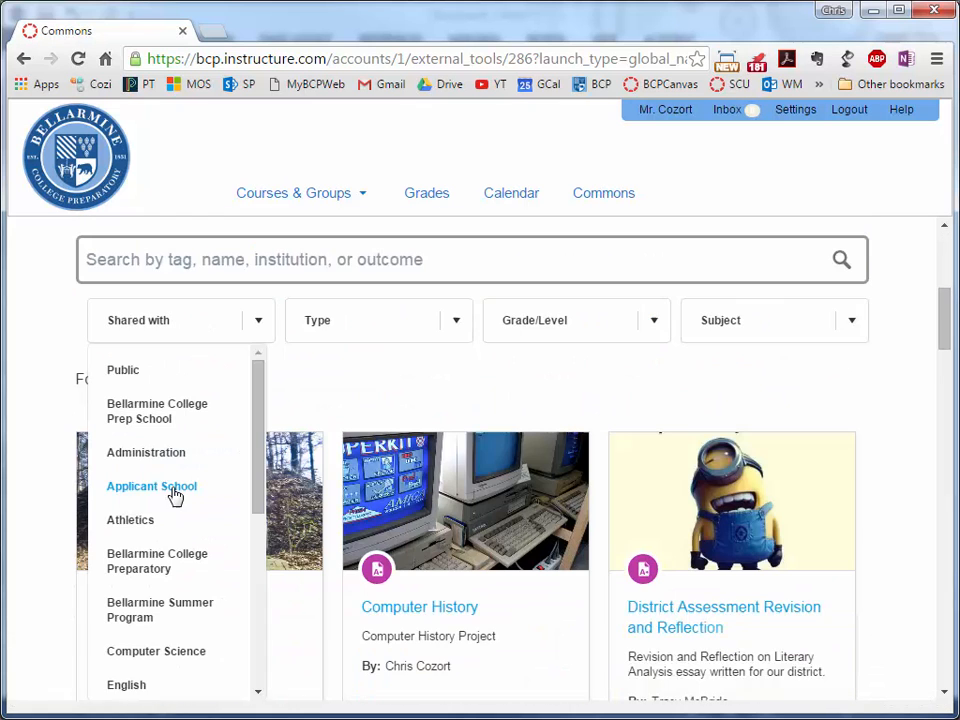
click(150, 568)
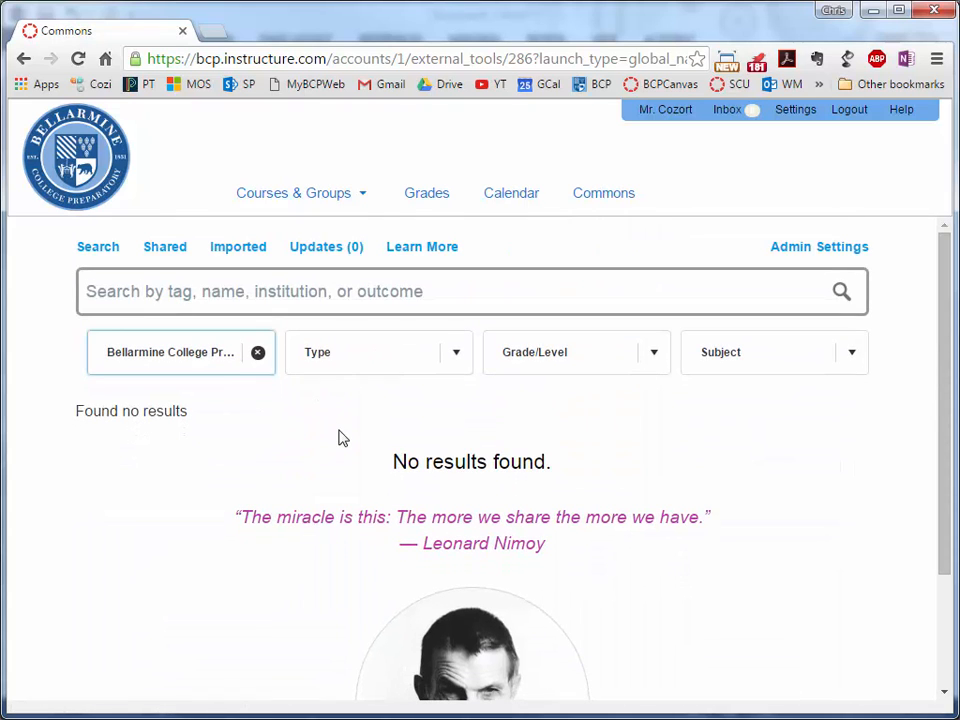
scroll(253, 435, down, 1)
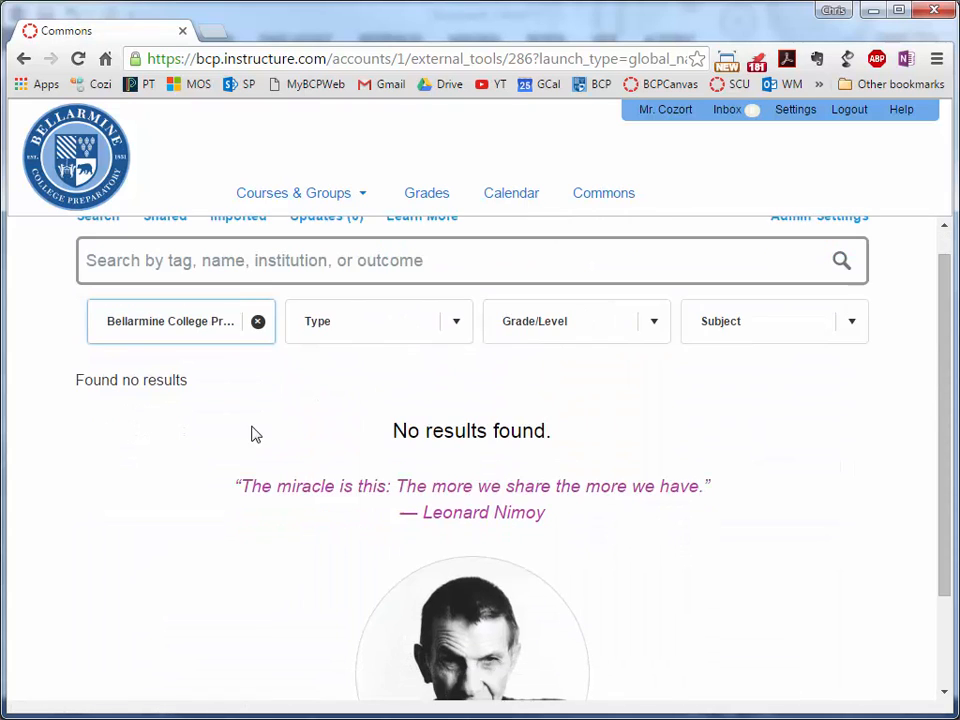
click(222, 336)
drag(255, 474, 263, 662)
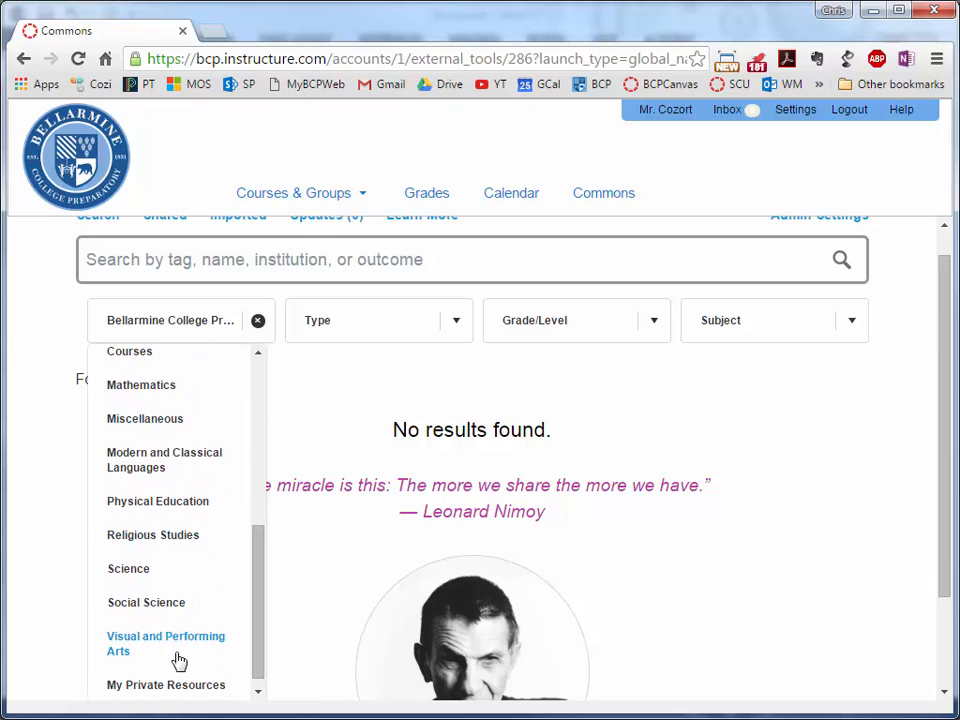
click(316, 380)
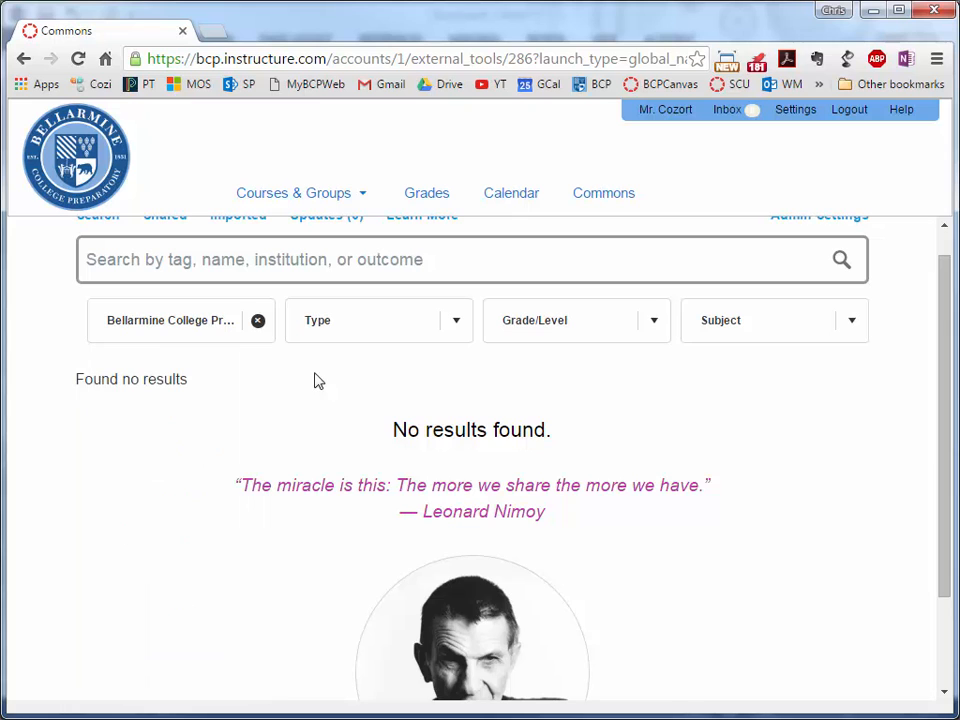
scroll(361, 437, up, 1)
scroll(356, 439, down, 1)
scroll(358, 439, up, 1)
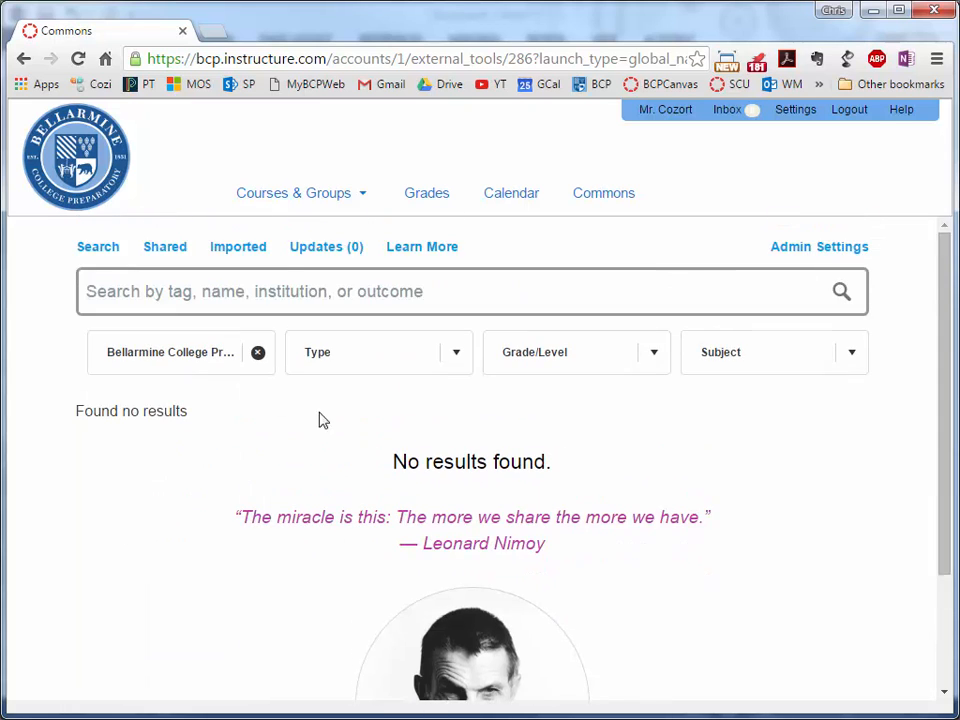
Change the shared-with filter to Bellarmine College Prep School and look over the listed resources.
click(203, 364)
drag(259, 624, 270, 399)
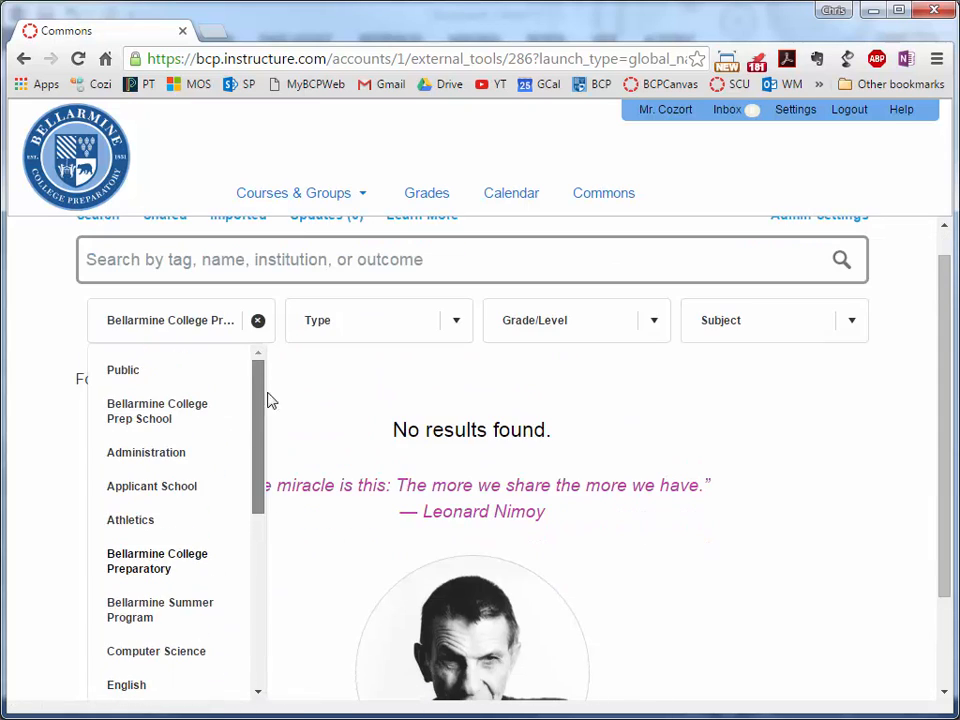
click(192, 432)
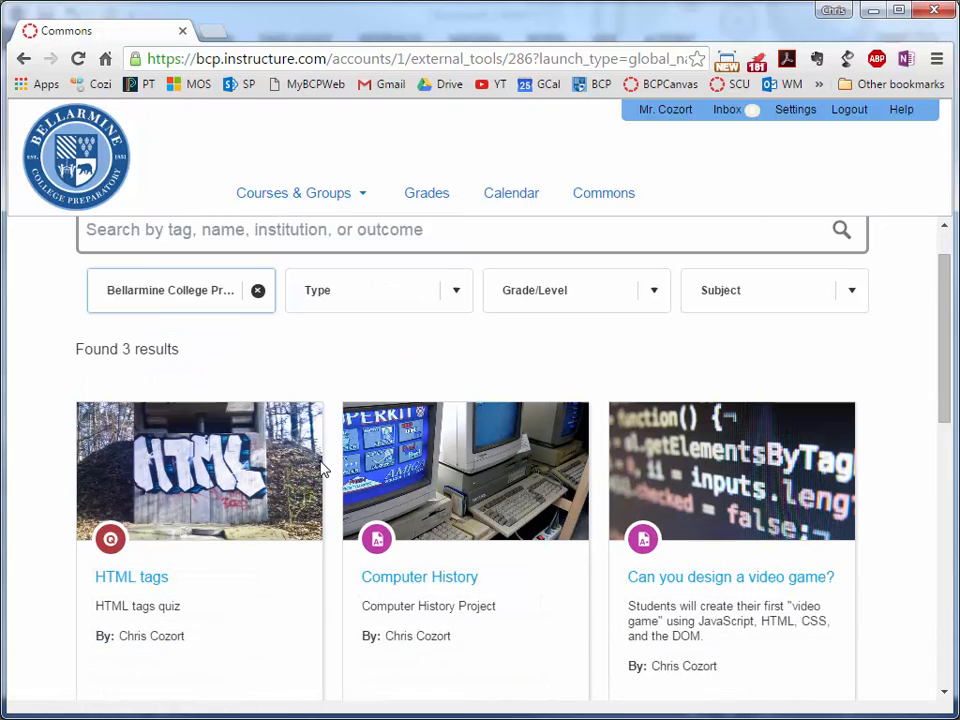
scroll(147, 547, down, 1)
scroll(56, 476, down, 1)
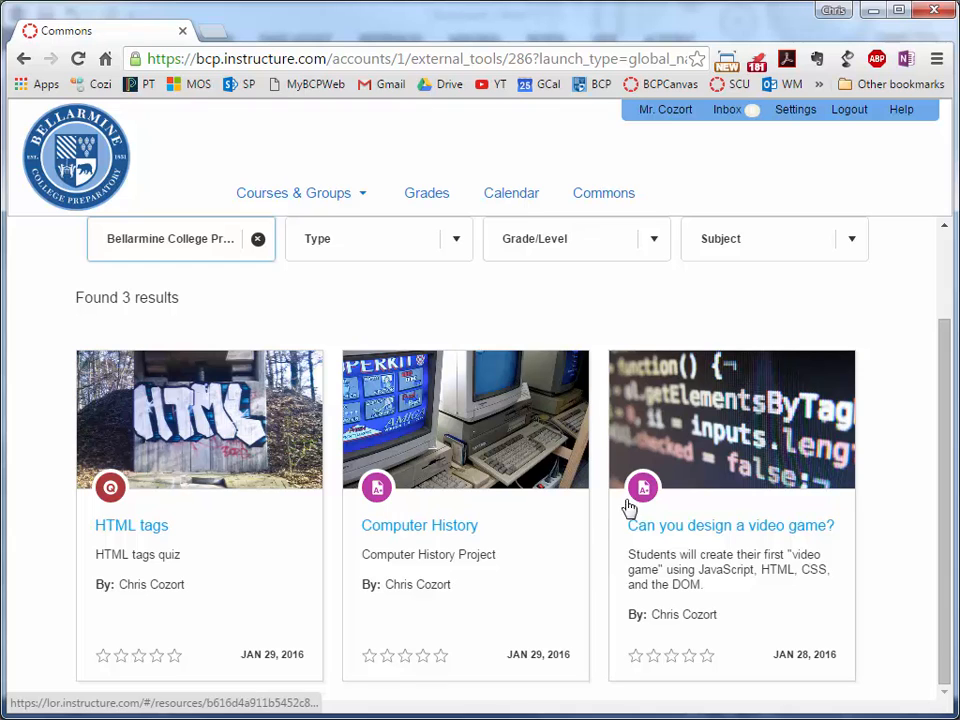
scroll(484, 562, up, 1)
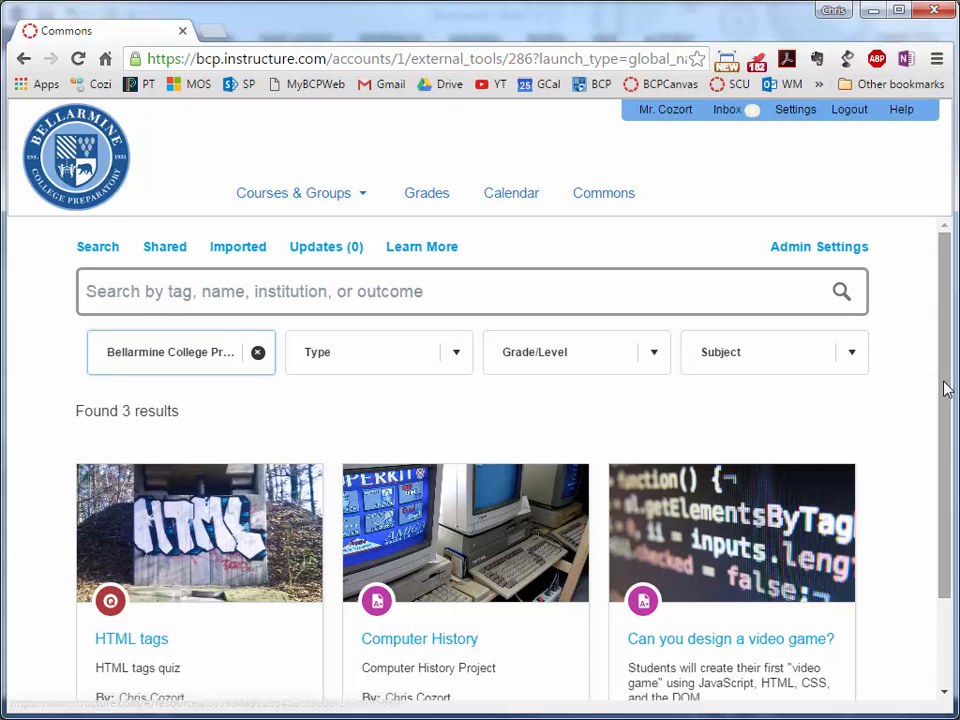
scroll(936, 497, down, 1)
scroll(934, 396, up, 1)
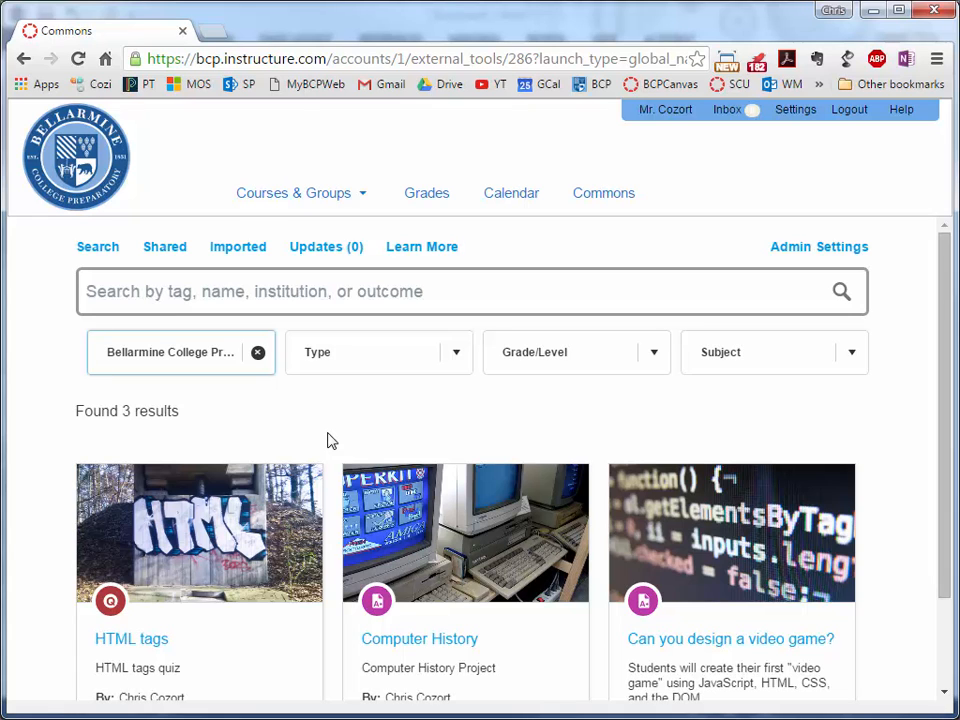
Return to the Exploring Computer Science 1 course home page.
mouse_move(306, 197)
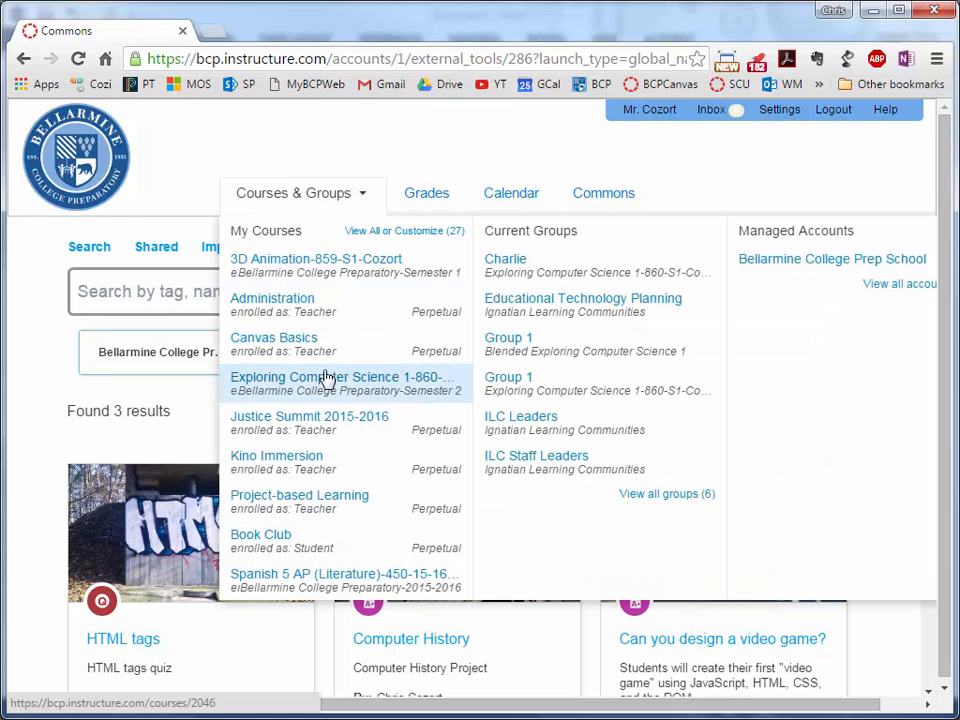
click(660, 410)
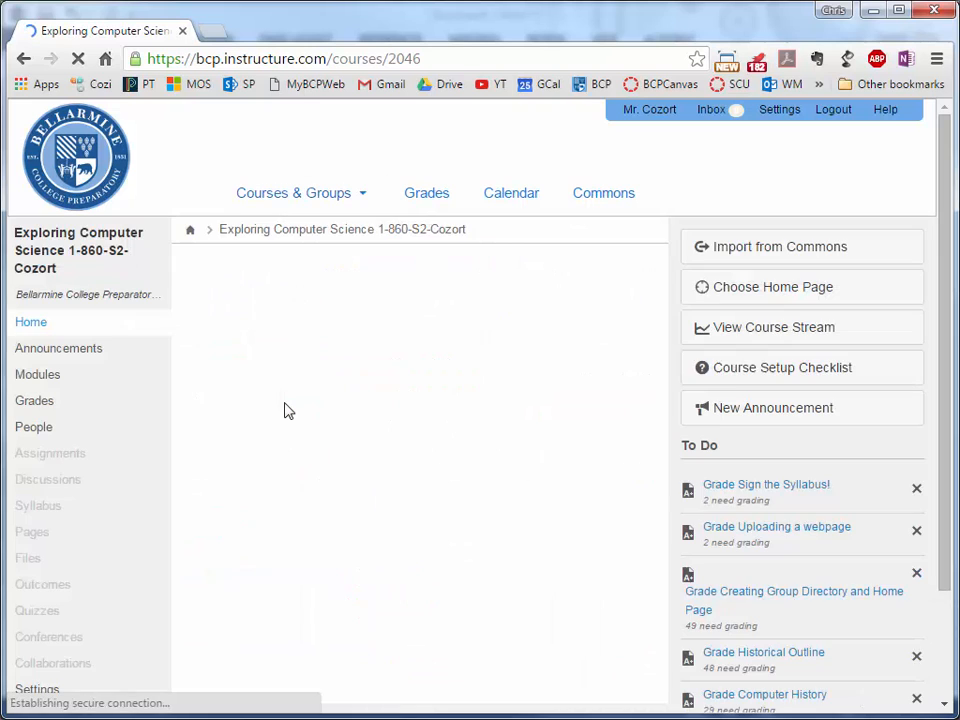